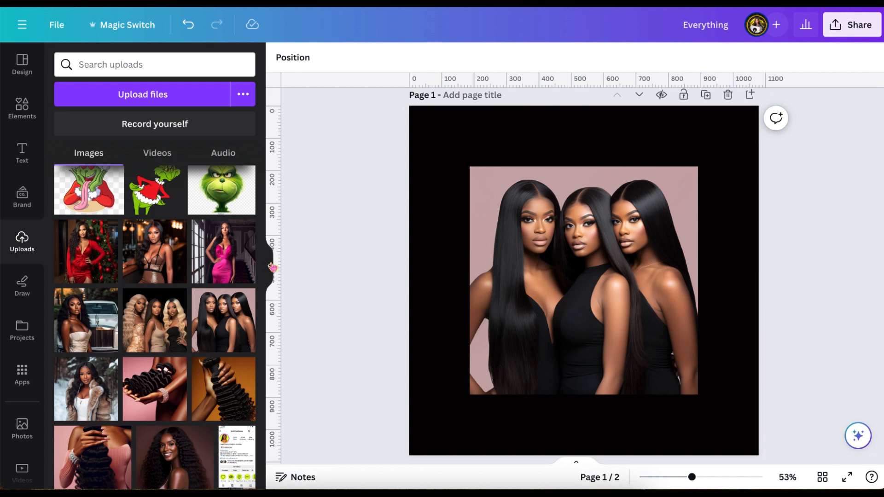
Step: Remove the background from the photo of the three women on page 1
left_click(272, 267)
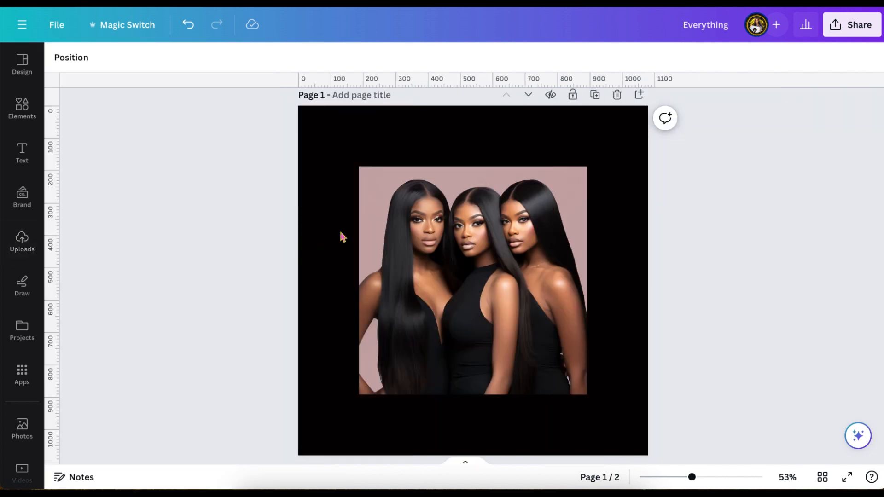
left_click(411, 240)
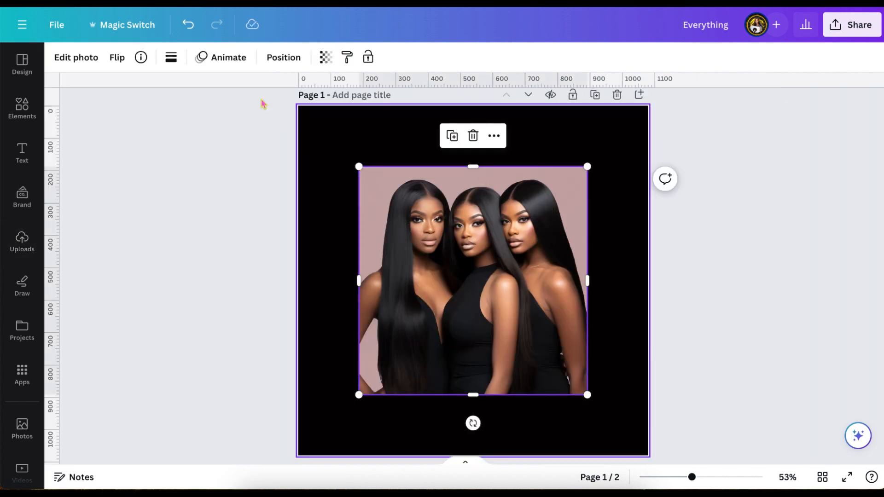
left_click(76, 58)
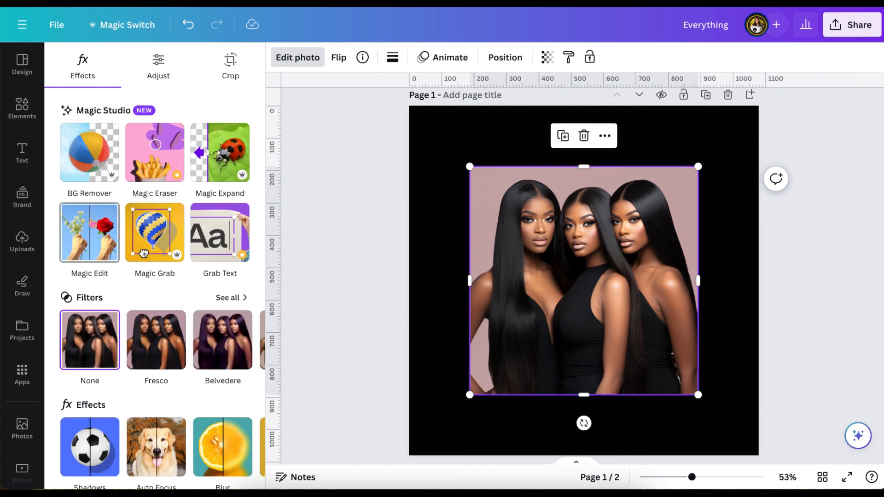
left_click(90, 164)
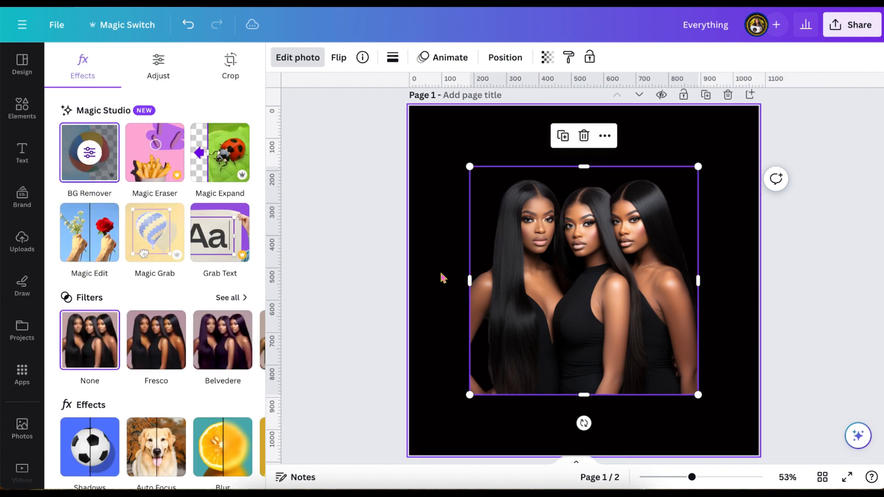
Step: Move the cutout photo up to the page's upper edge, shrink it slightly and centre it horizontally
left_click_drag(598, 305, 599, 238)
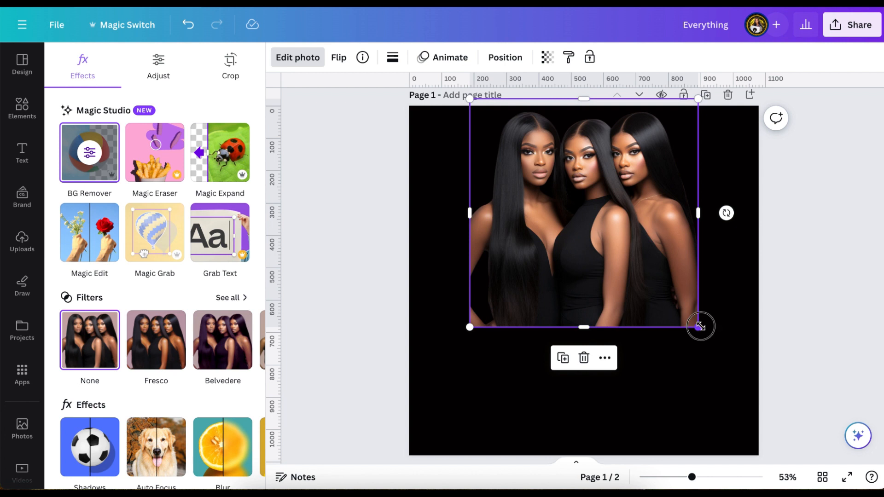
left_click_drag(700, 326, 693, 297)
left_click_drag(595, 233, 605, 236)
Step: Search the elements for "blur", add the round white blur graphic and place it over the photo's lower left edge
left_click(22, 108)
type("blu")
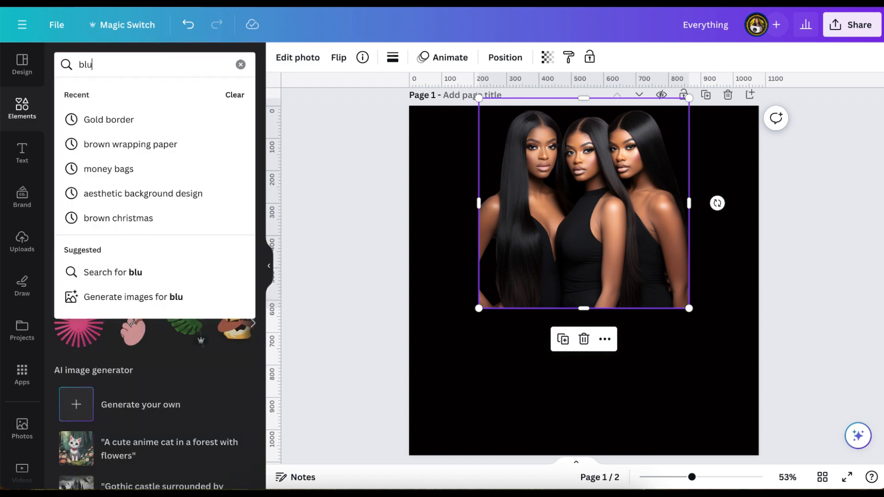
type("r")
key("Return")
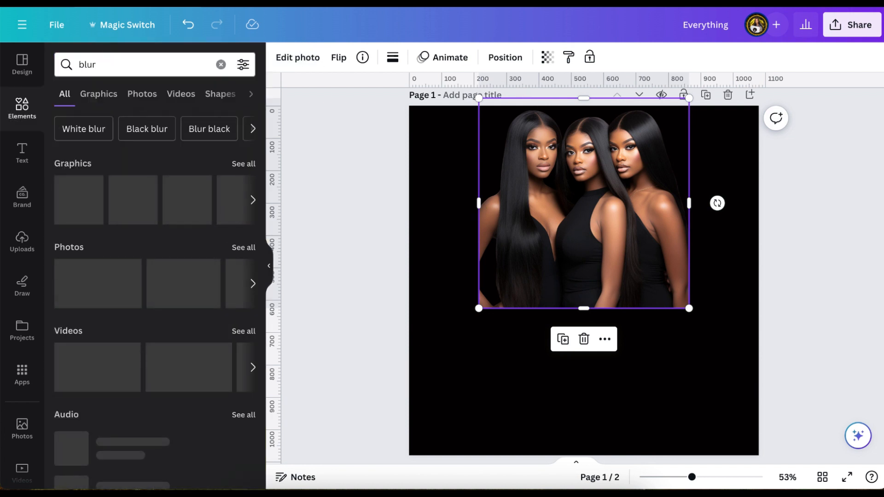
left_click(242, 164)
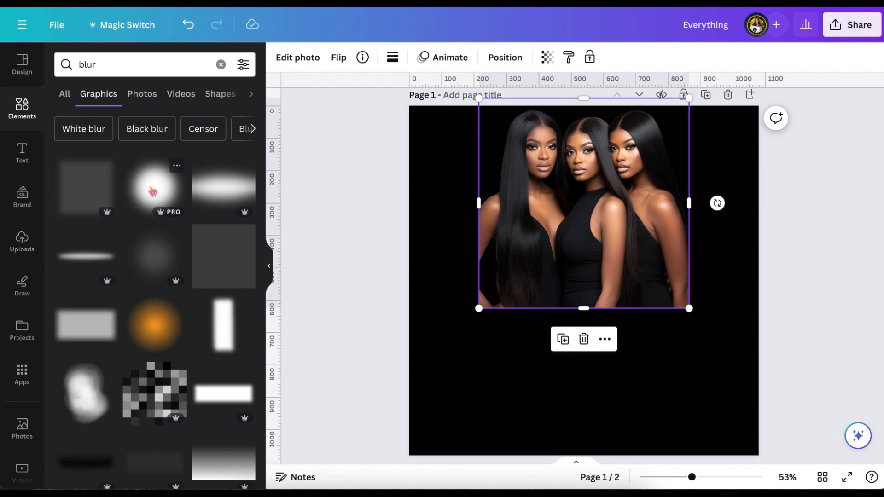
left_click(152, 191)
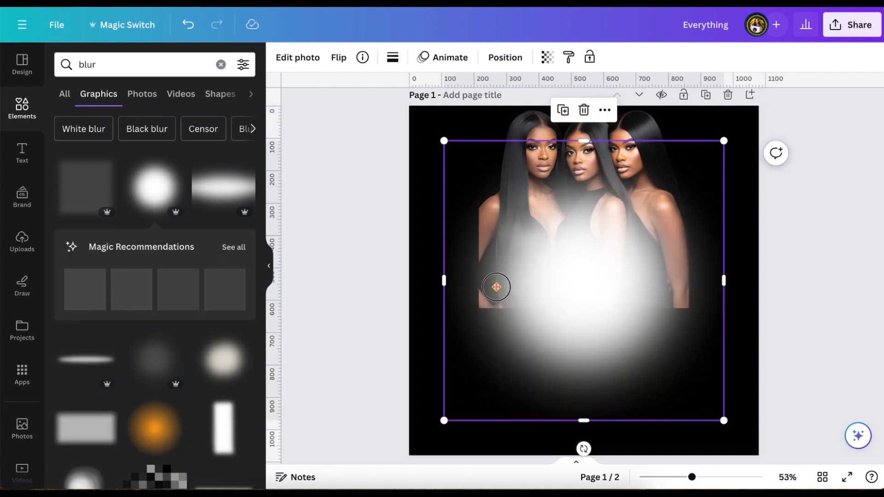
left_click_drag(496, 287, 409, 280)
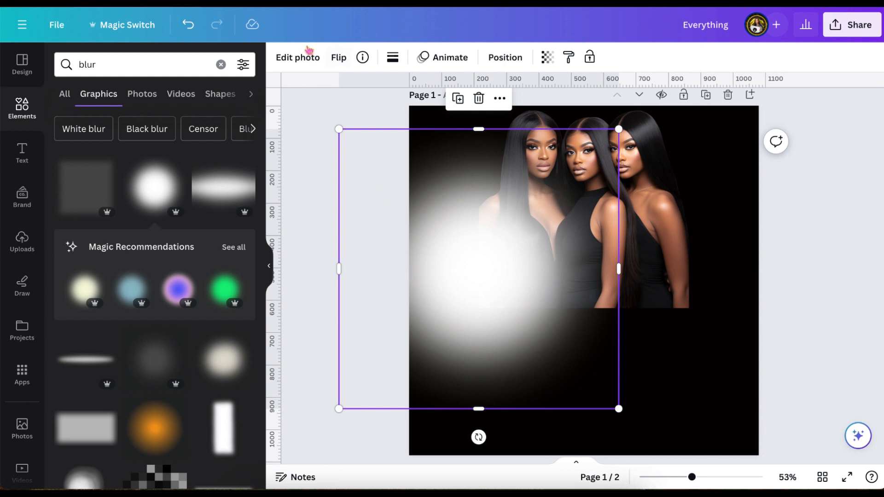
Step: Apply the Duotone effect to the blur graphic with the Custom colour option
left_click(307, 59)
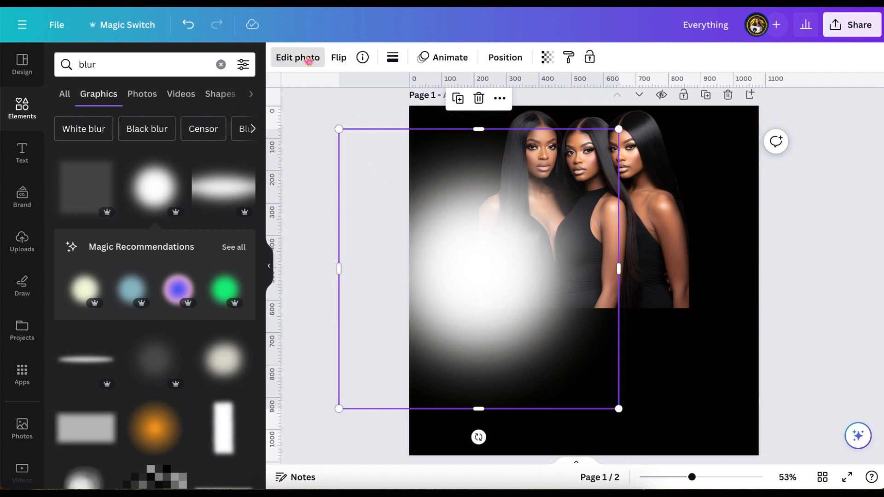
scroll(143, 295, "down", 1)
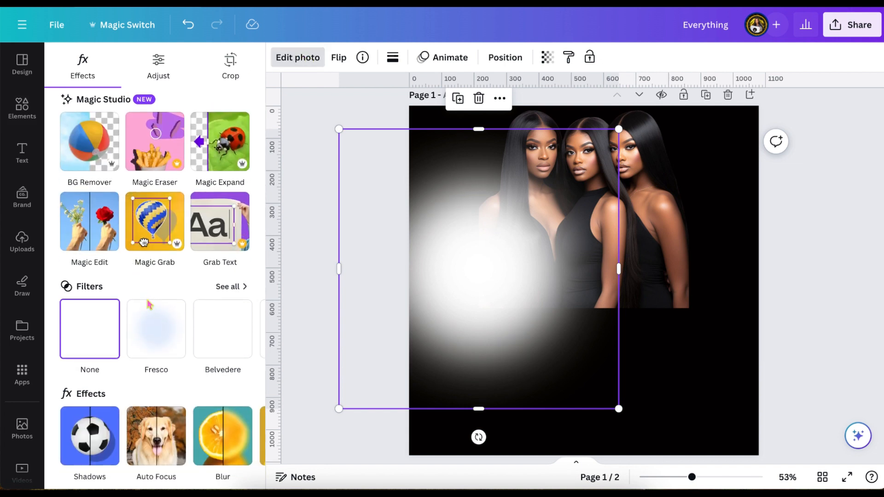
scroll(149, 304, "down", 3)
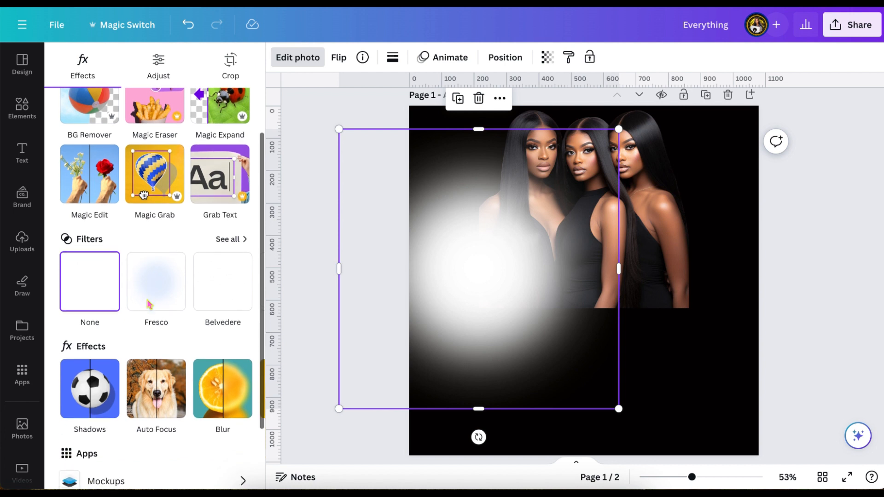
scroll(149, 304, "down", 1)
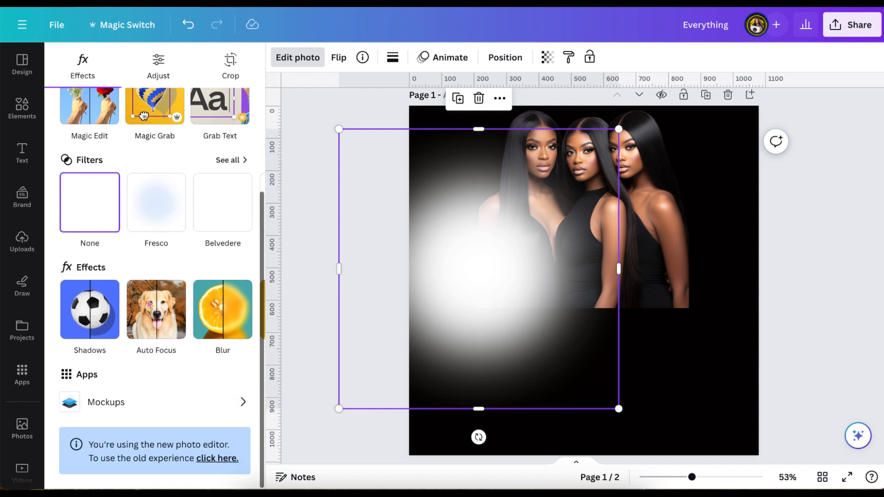
mouse_move(238, 311)
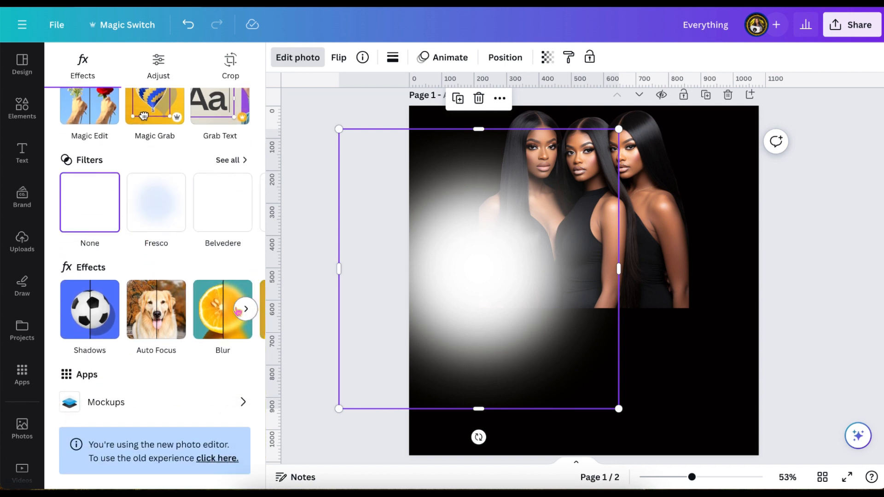
left_click(246, 310)
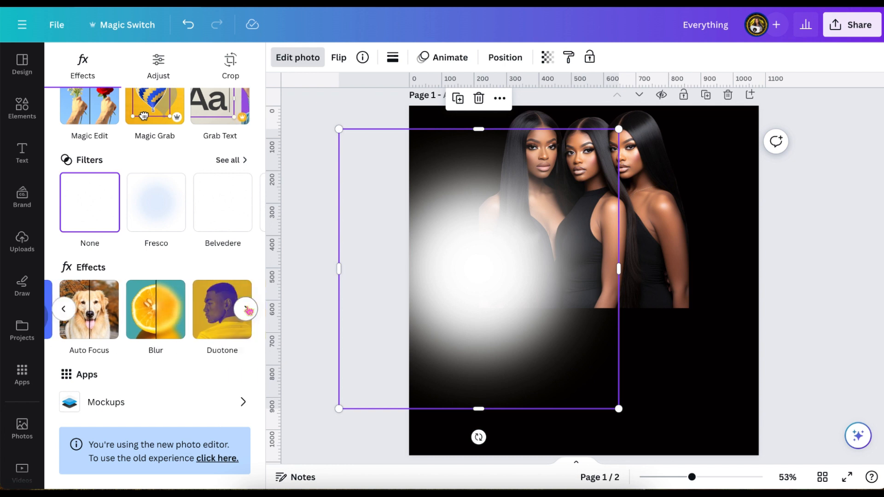
left_click(218, 307)
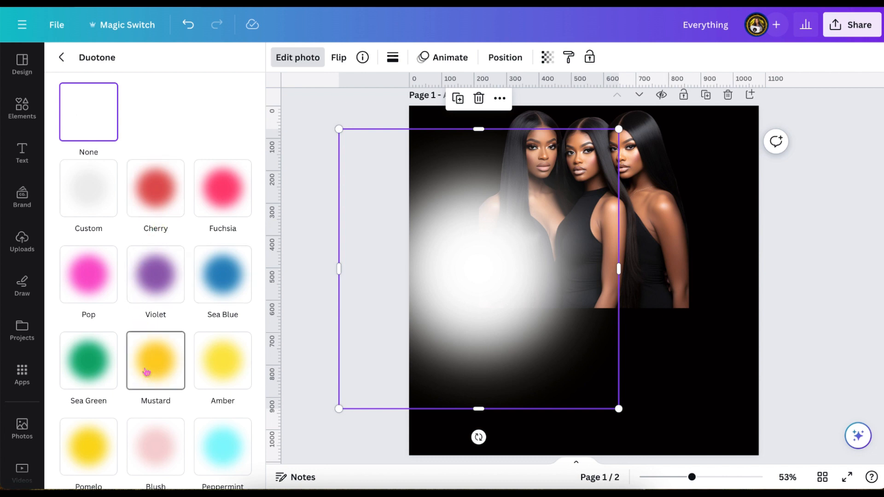
left_click(160, 276)
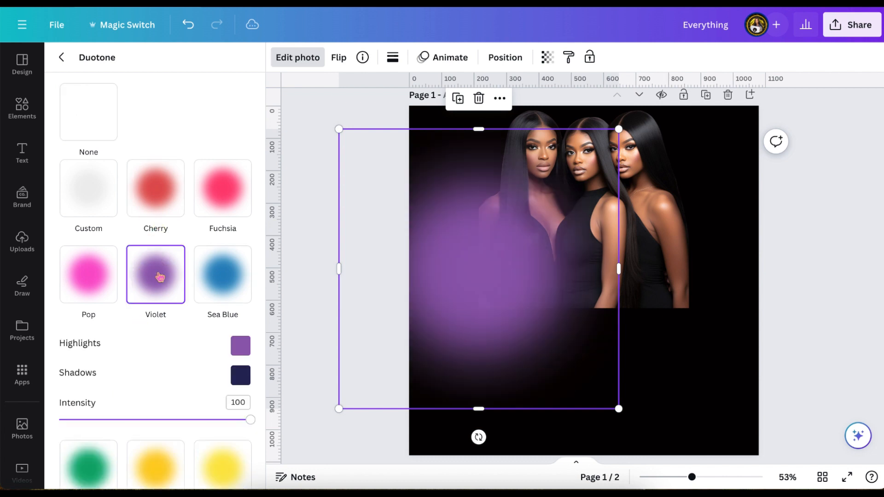
left_click(96, 194)
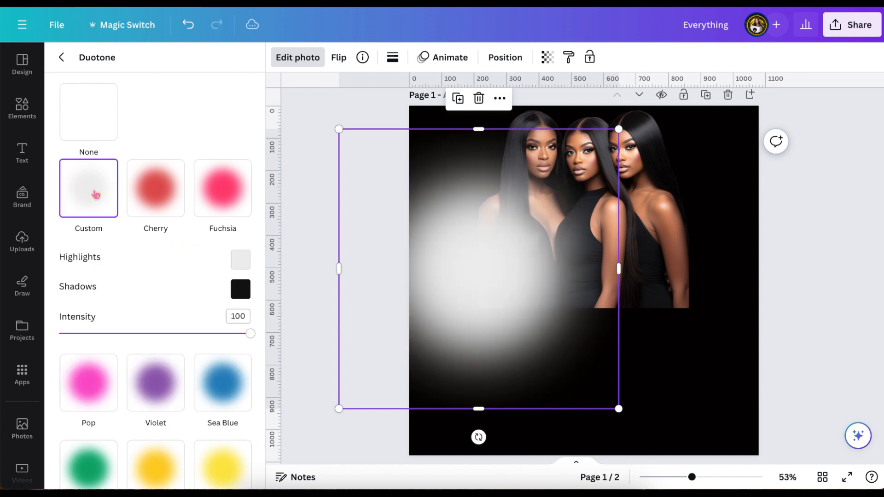
Step: Set the custom duotone's shadows to black and its highlights to #000000, then deselect the blur graphic
left_click(242, 289)
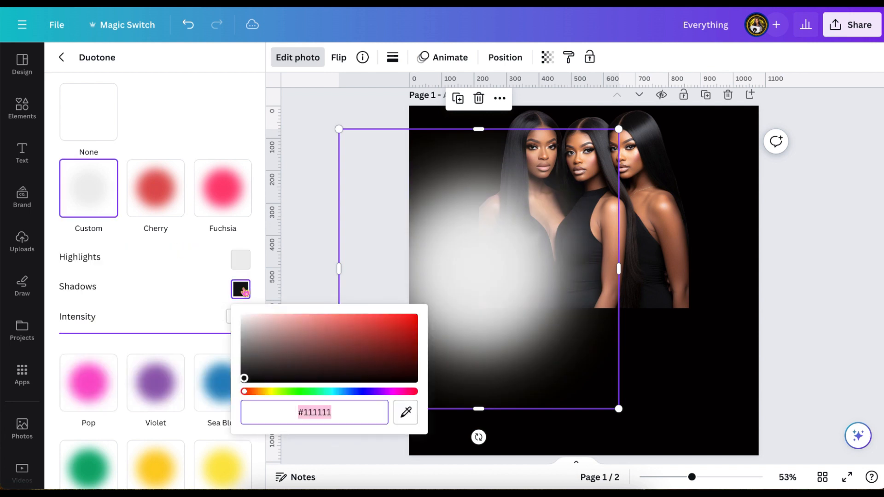
left_click(244, 378)
left_click_drag(241, 382, 234, 395)
left_click(251, 261)
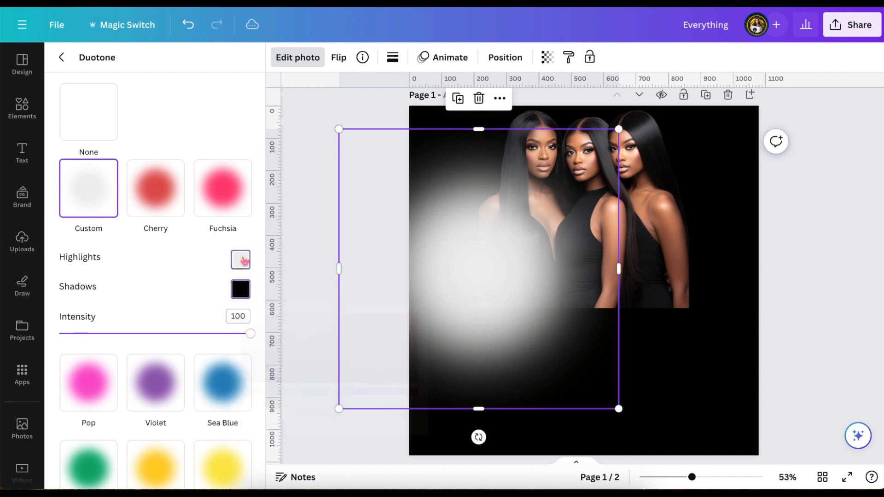
left_click_drag(246, 289, 236, 386)
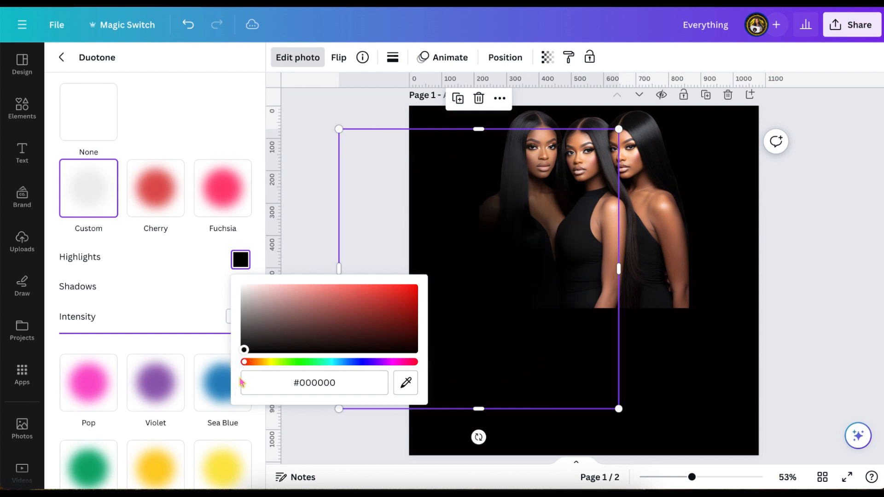
mouse_move(244, 352)
left_mouse_down()
mouse_move(266, 336)
mouse_move(441, 280)
mouse_move(295, 308)
mouse_move(244, 348)
left_mouse_up()
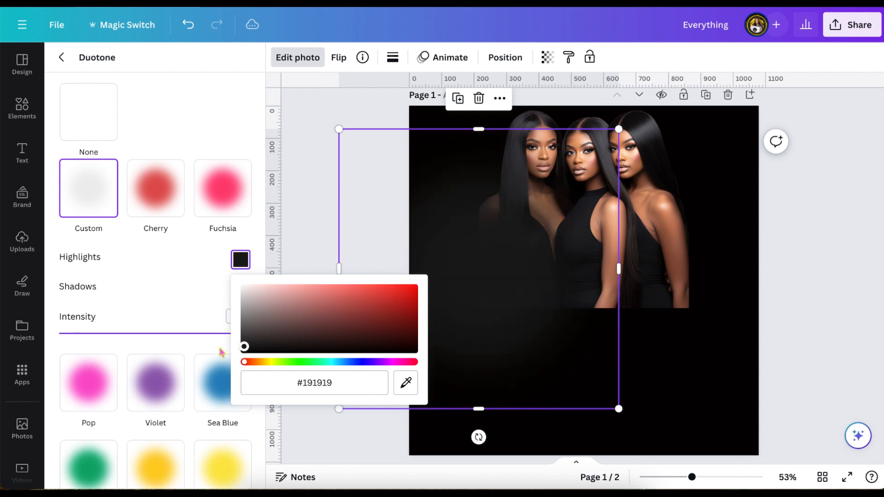
left_click(219, 350)
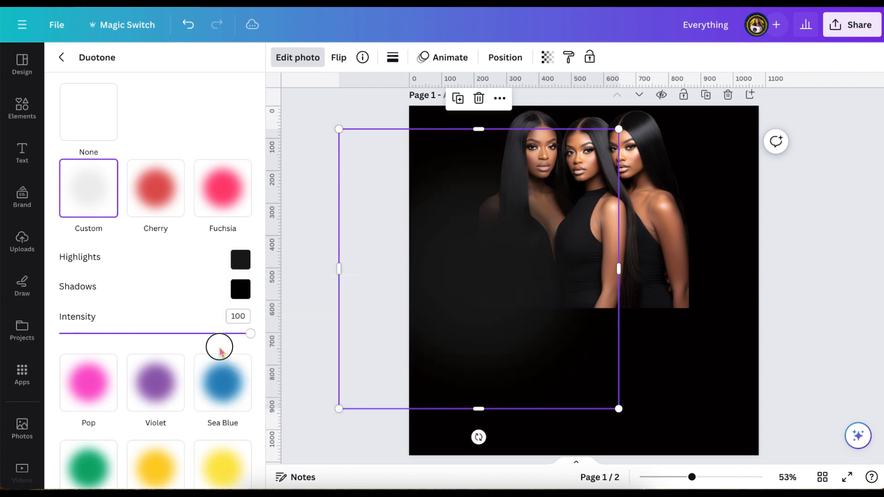
left_click(240, 260)
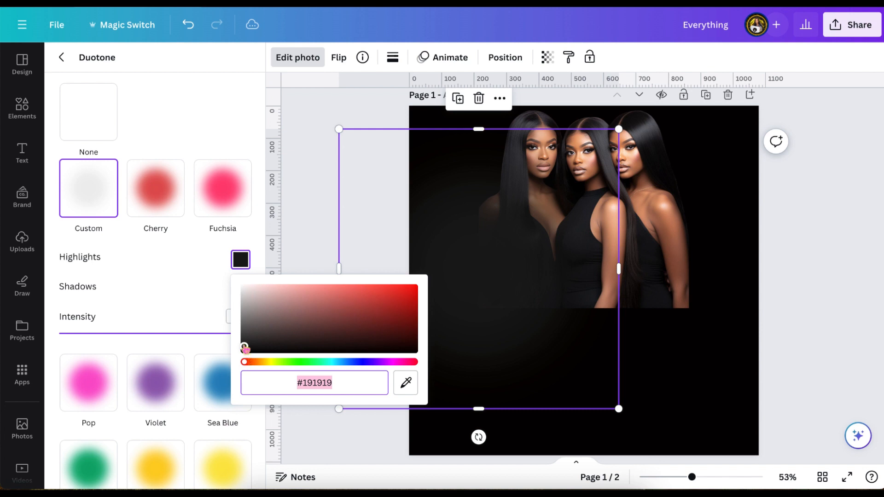
left_click_drag(246, 349, 241, 358)
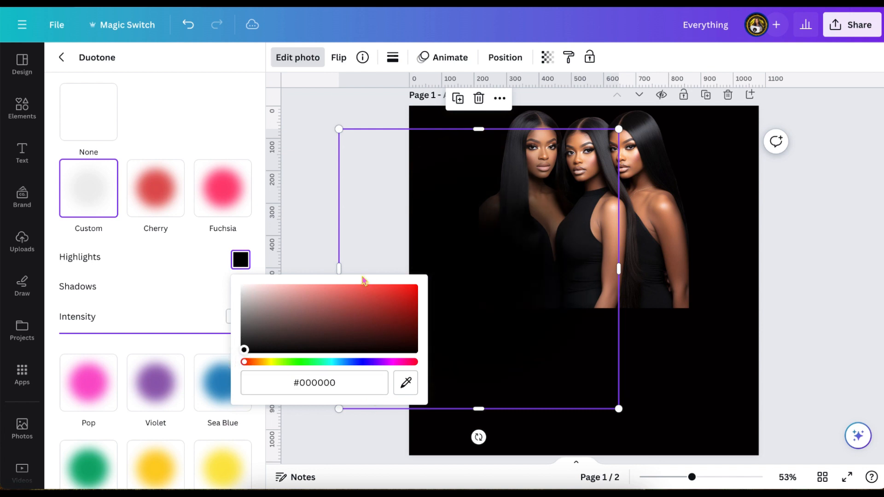
left_click(322, 237)
left_click(318, 232)
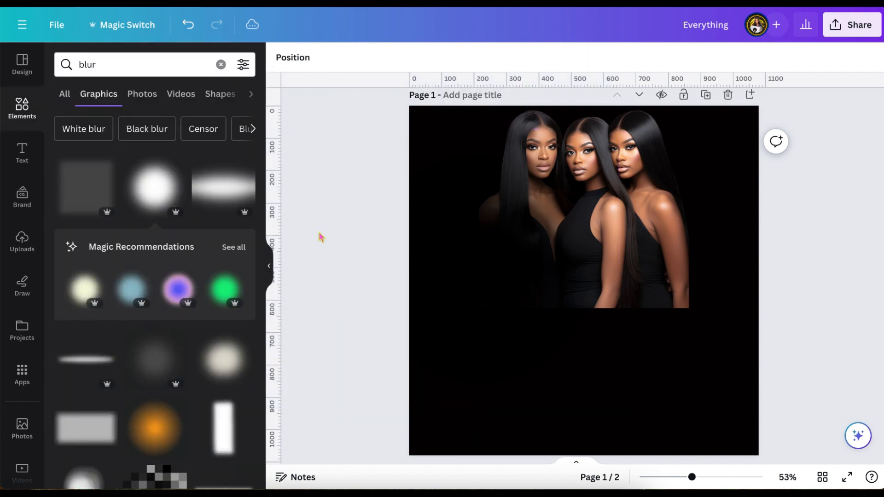
Step: Shift the black blur outward on the photo's left side and place duplicates over its bottom and right edges
left_click_drag(498, 290, 471, 276)
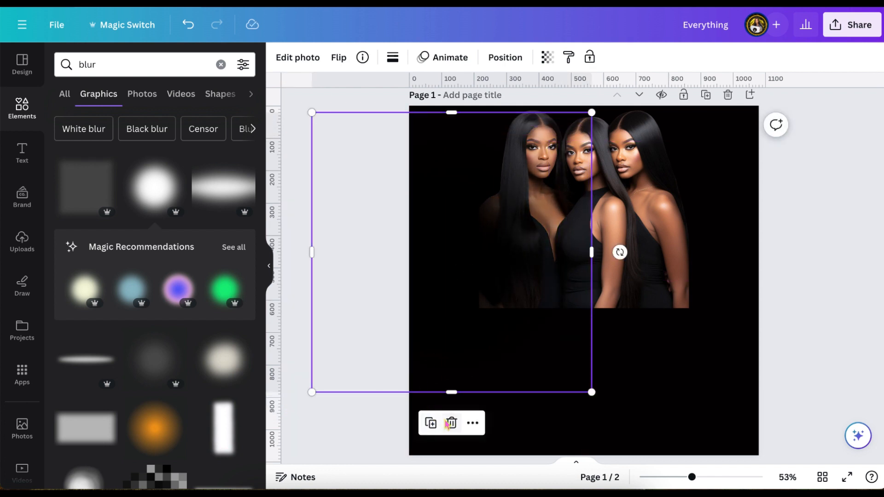
left_click(431, 423)
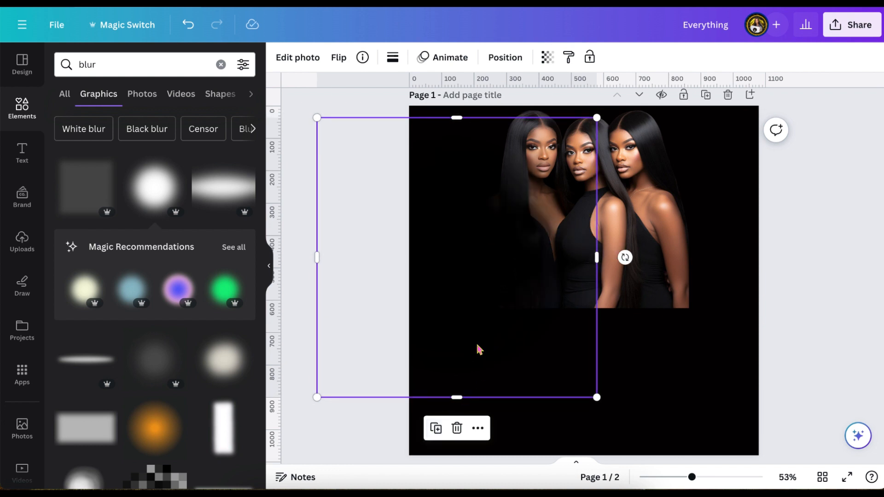
left_click_drag(479, 349, 621, 405)
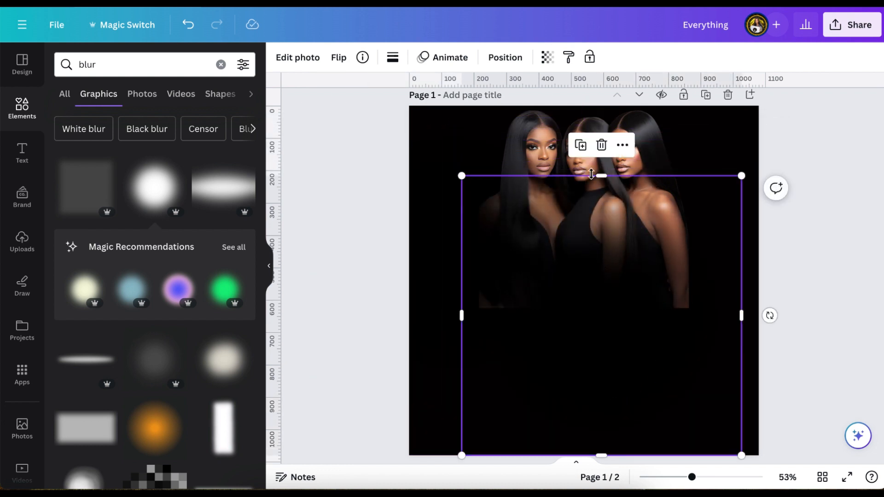
left_click_drag(505, 219, 672, 233)
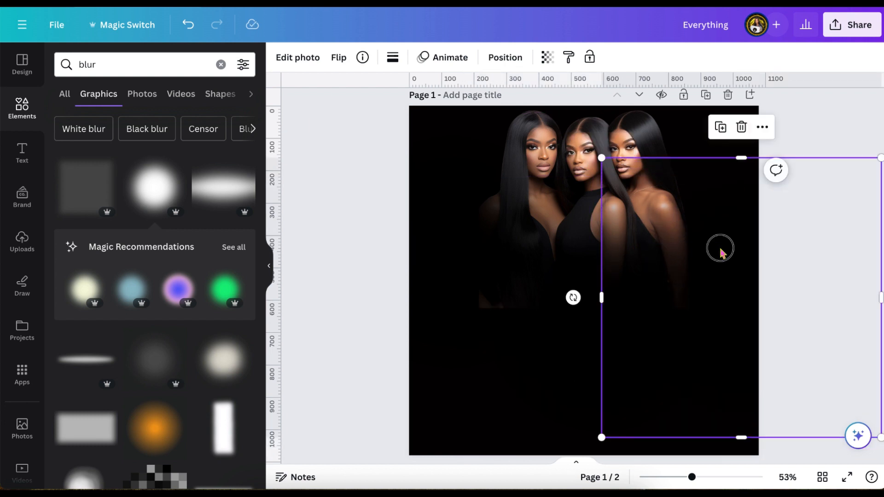
left_click_drag(720, 252, 714, 238)
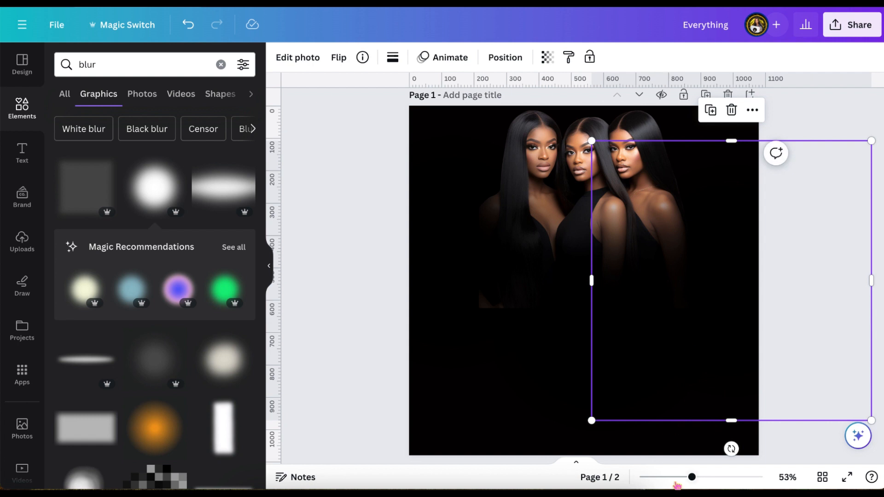
Step: Zoom the page to 67% and examine how the photo's lower and side edges fade into the black background
left_click_drag(693, 480, 698, 479)
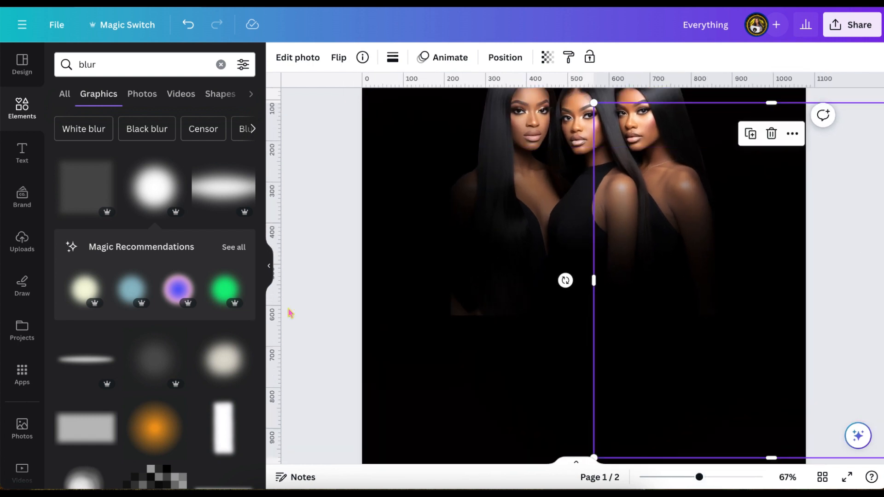
left_click(313, 313)
scroll(313, 314, "up", 1)
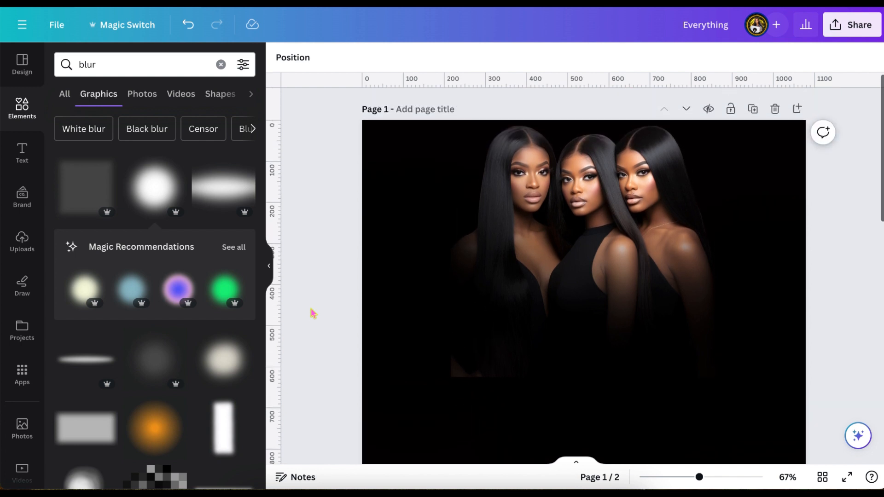
scroll(313, 314, "down", 1)
scroll(313, 314, "down", 3)
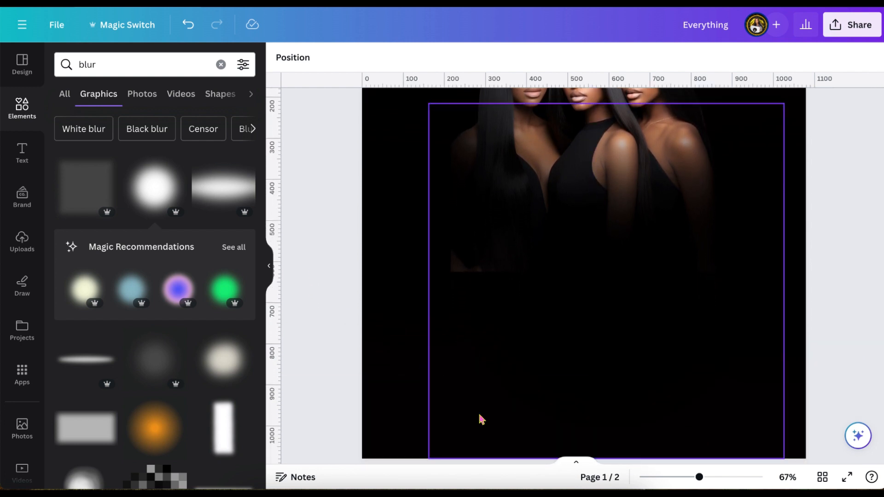
Step: Move the gold "Happy Holidays" graphic from page 2 onto the women's photo on page 1 and scale it down
left_click_drag(699, 477, 684, 477)
scroll(755, 363, "down", 5)
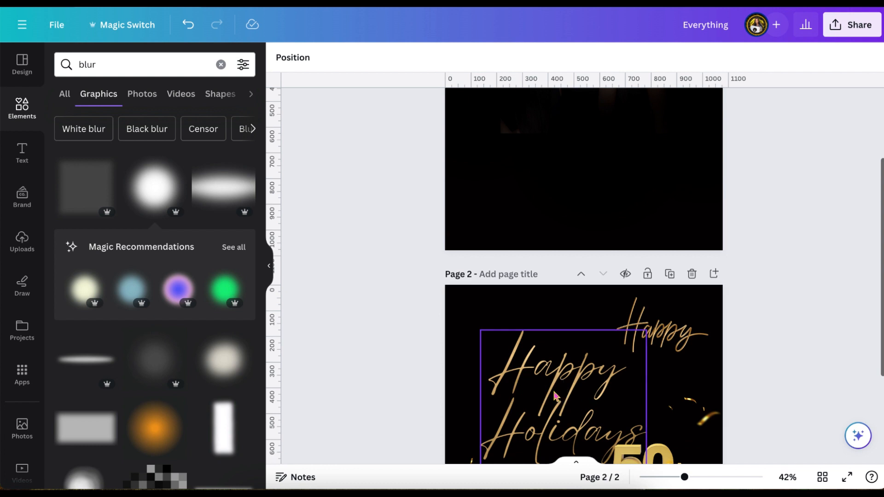
left_click_drag(559, 398, 599, 152)
scroll(599, 152, "up", 5)
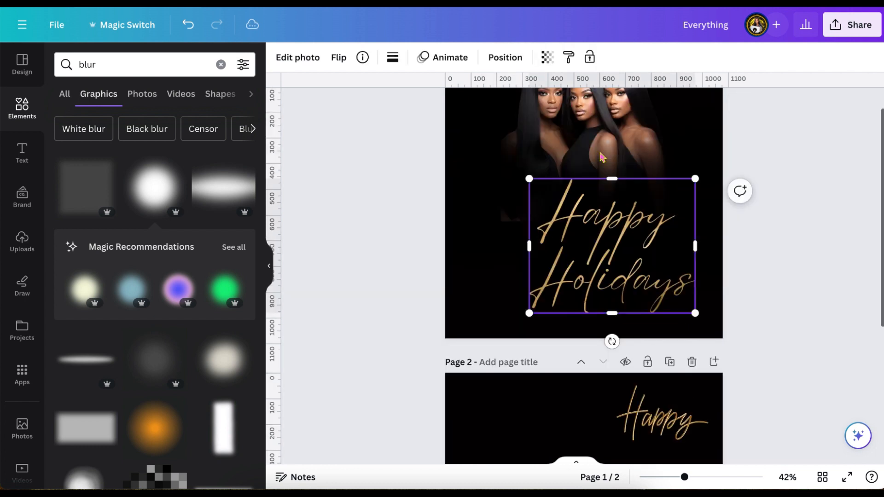
left_click_drag(565, 300, 540, 240)
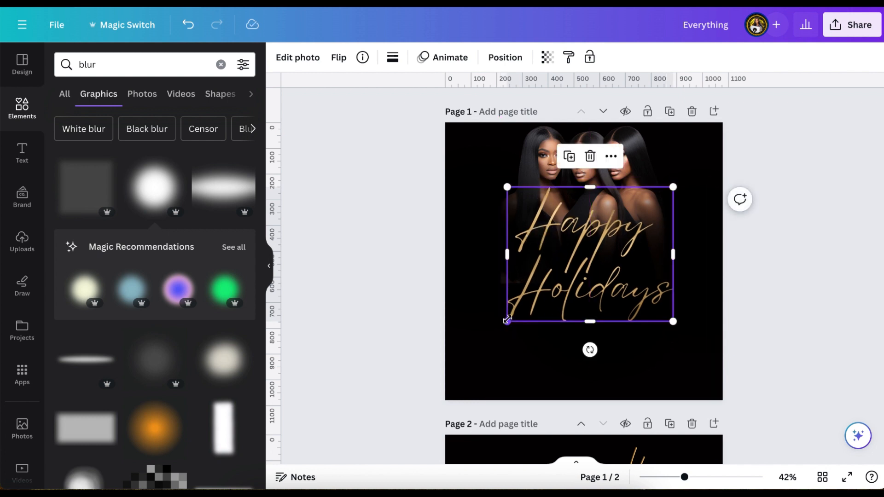
left_click_drag(507, 318, 532, 301)
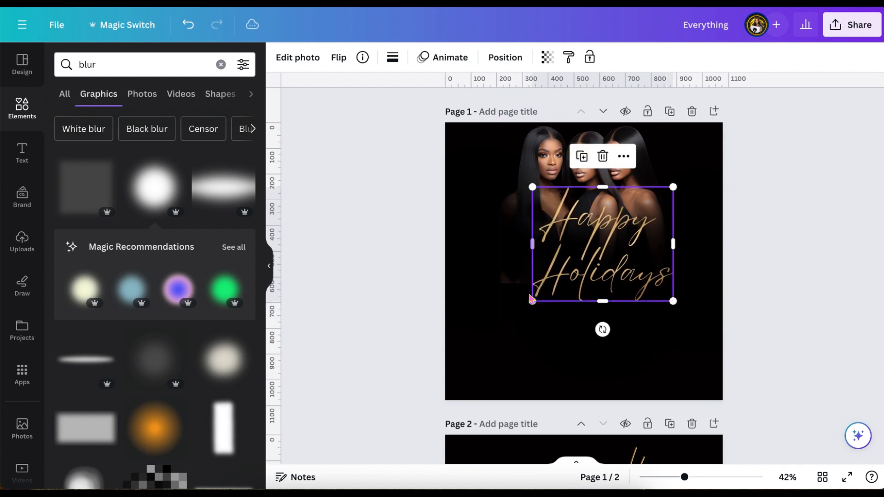
Step: Show all recently used elements and shift the "Happy Holidays" graphic to the horizontal centre of the page
left_click_drag(685, 477, 691, 477)
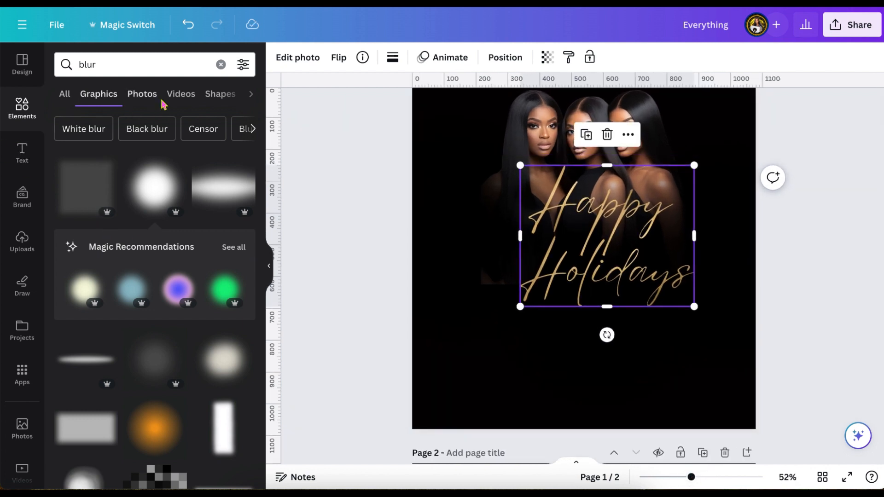
left_click(221, 65)
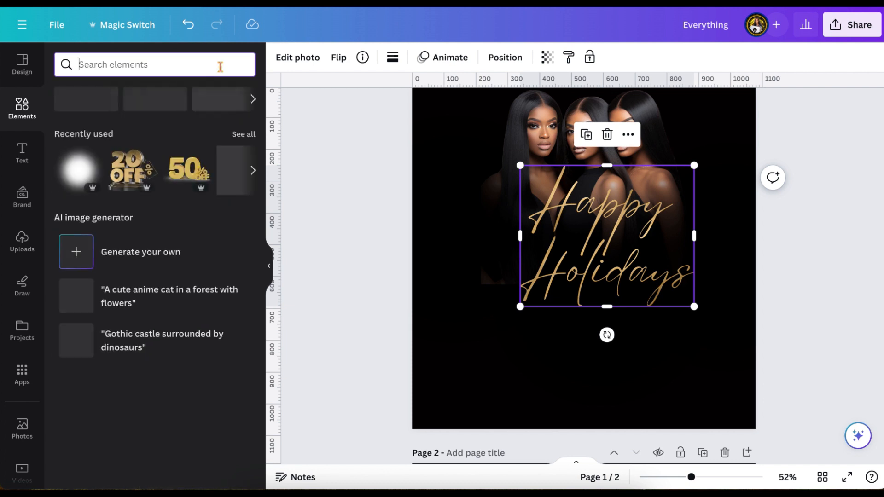
left_click(243, 137)
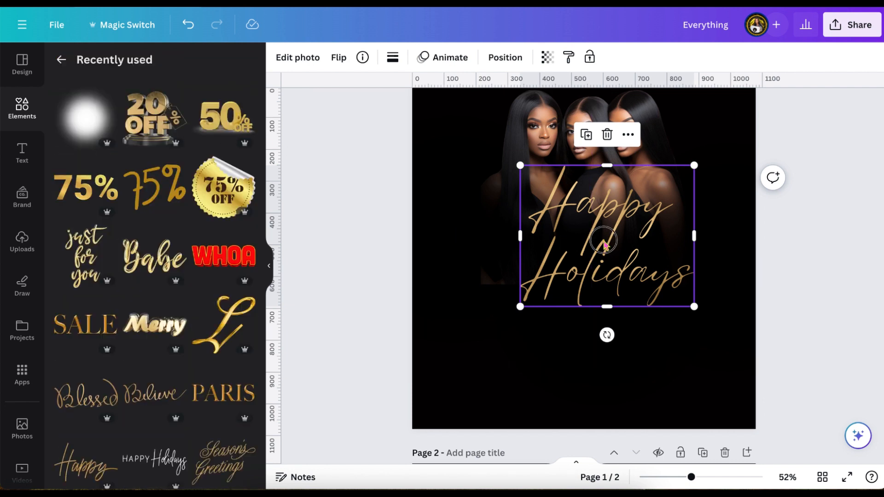
left_click_drag(604, 244, 581, 232)
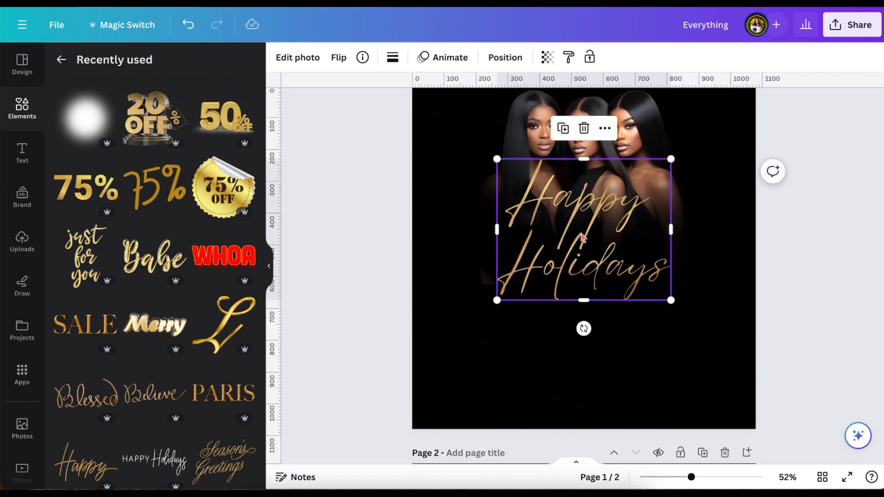
left_click(380, 216)
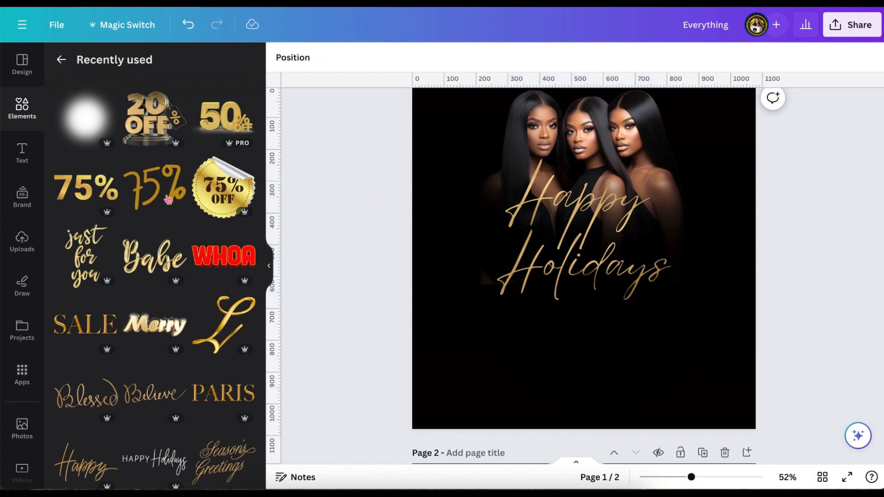
Step: Add the gold "SALE" graphic from the recently used elements and place it directly below "Happy Holidays"
left_click(78, 328)
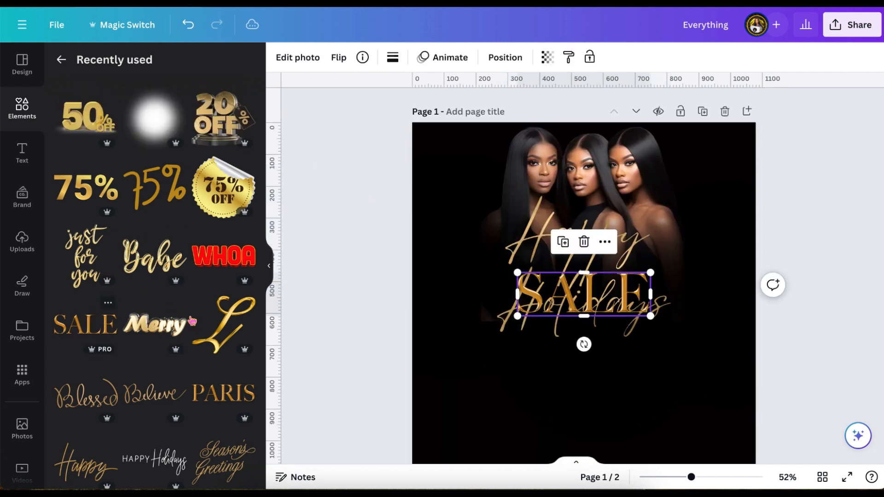
left_click_drag(587, 293, 588, 360)
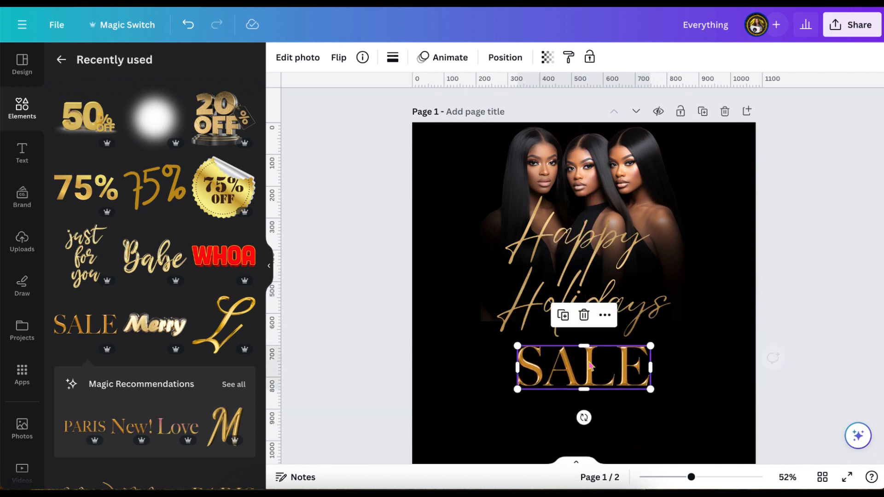
scroll(588, 362, "down", 2)
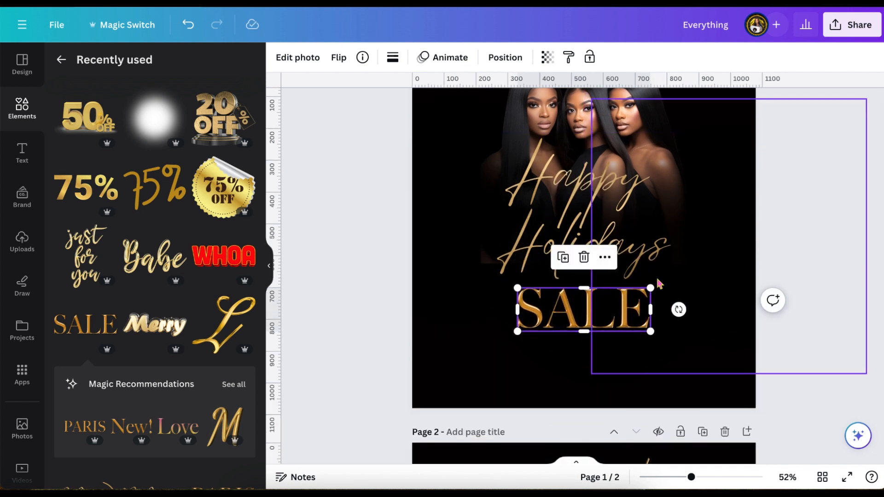
Step: Scale the "Happy Holidays" graphic down slightly and recentre it above "SALE"
left_click(599, 234)
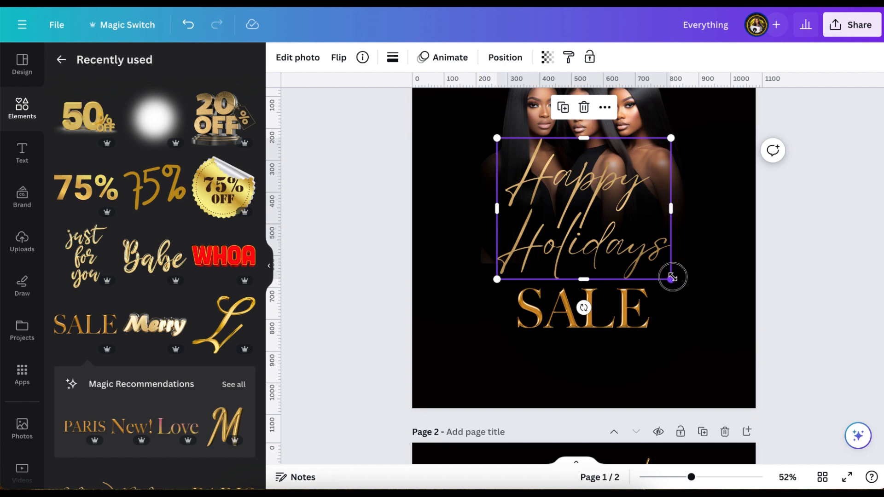
left_click_drag(672, 277, 650, 262)
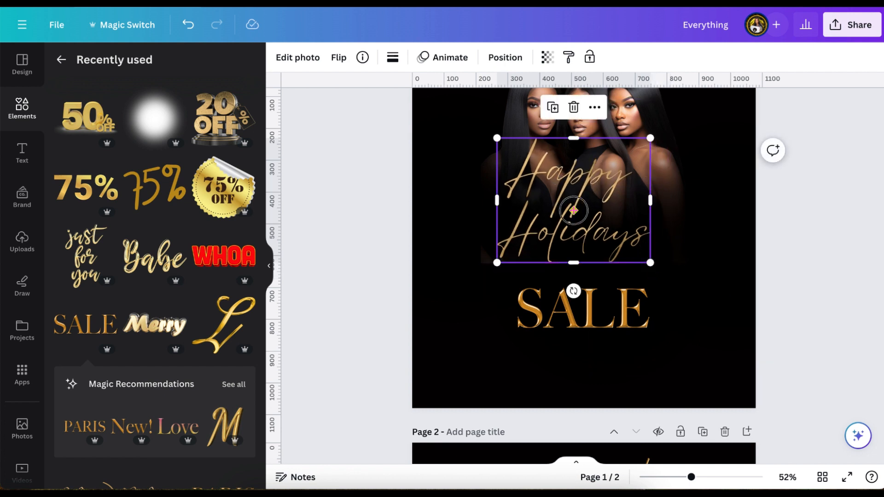
left_click_drag(573, 210, 584, 211)
Step: Shift "SALE" to the left and add the gold "50% OFF" graphic beside it, scaled down and lined up in the same row
left_click(543, 318)
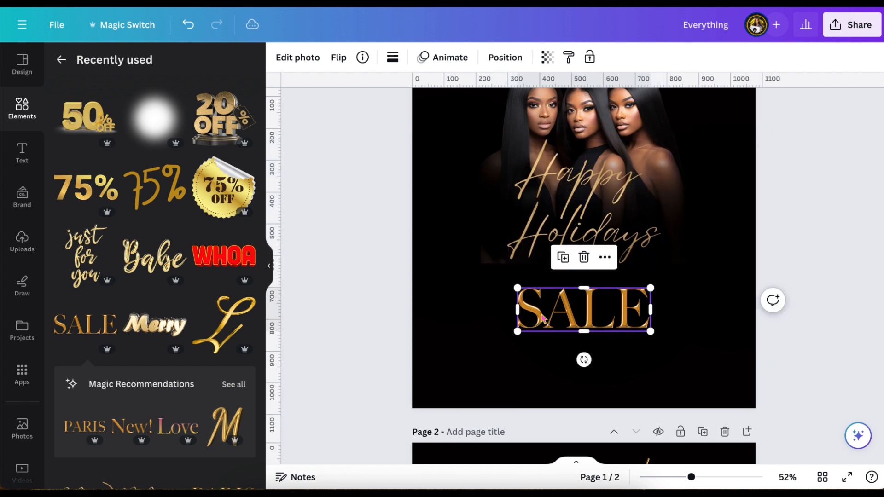
left_click_drag(542, 316, 479, 306)
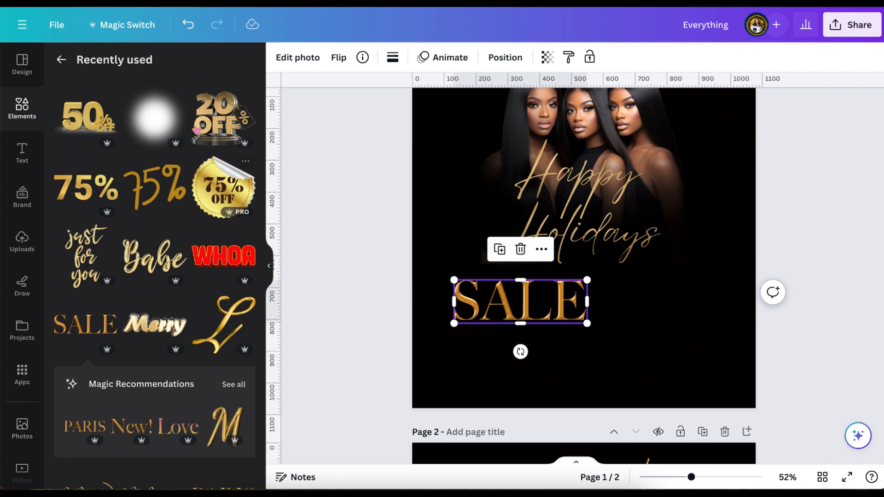
left_click(87, 117)
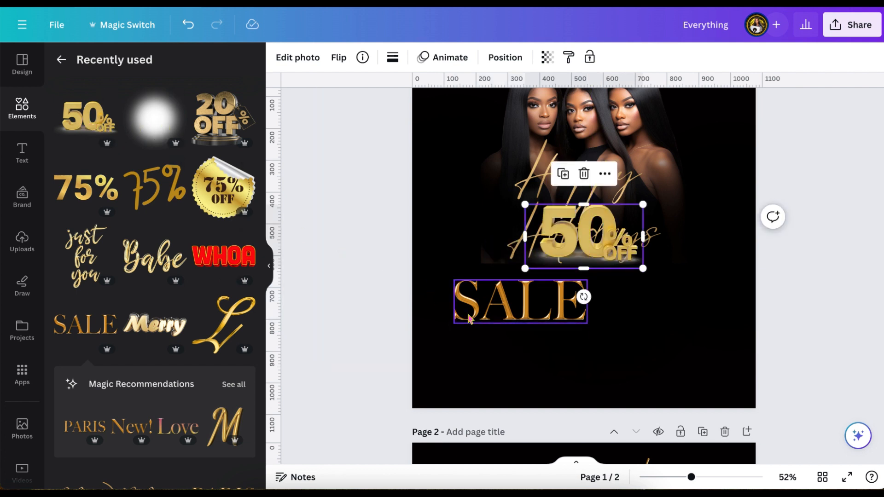
left_click_drag(559, 222, 638, 290)
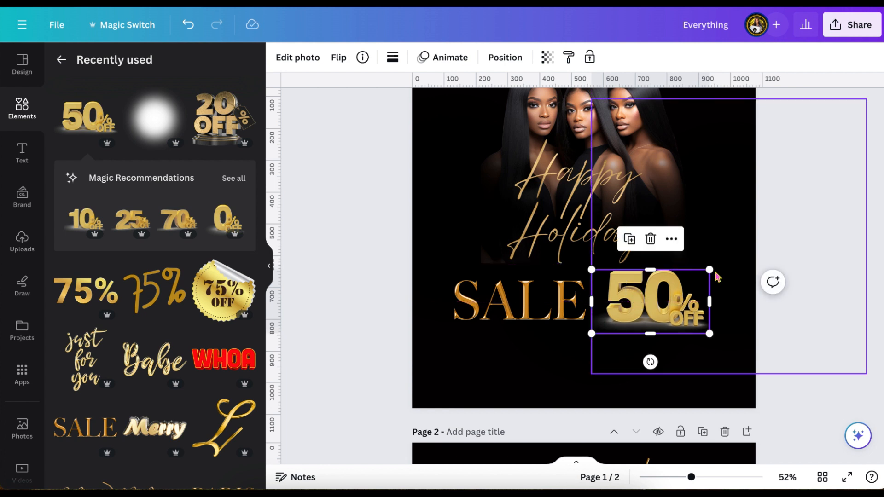
left_click_drag(709, 270, 684, 279)
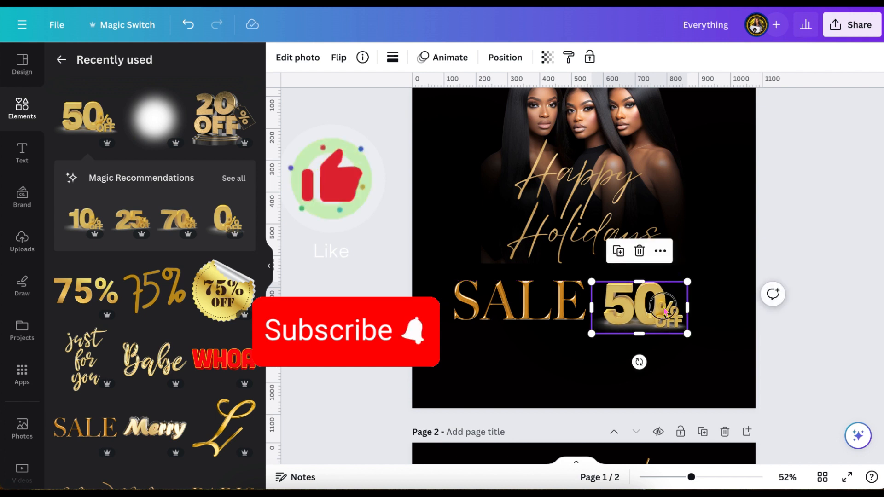
left_click_drag(662, 311, 663, 309)
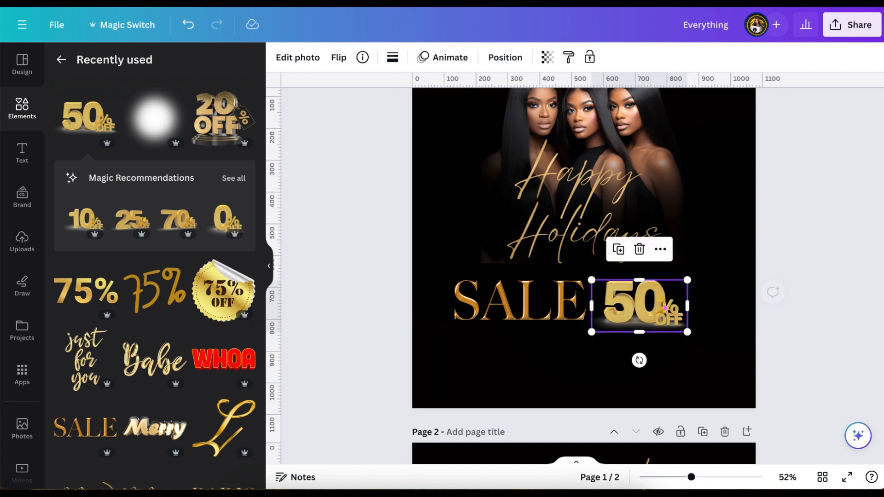
Step: Paste the gold square onto page 1 and reshape it into a thin bar about 941 px wide and 51 px high along the bottom
left_click(809, 235)
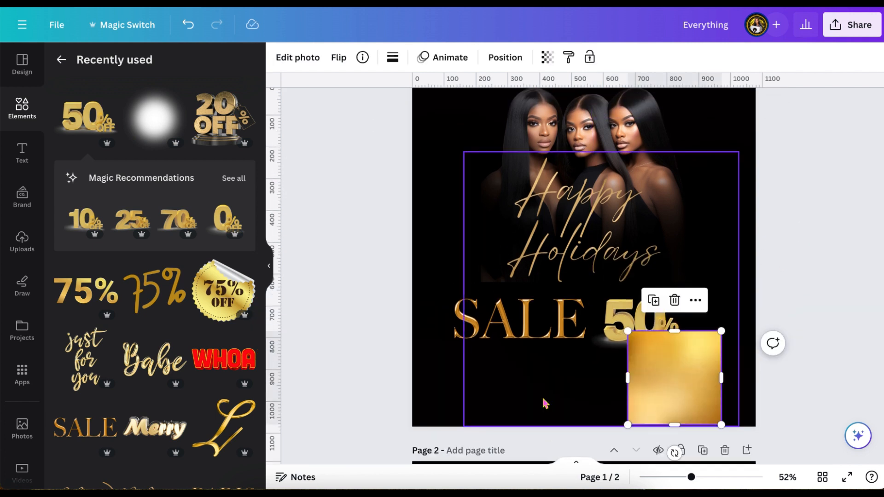
scroll(544, 405, "down", 1)
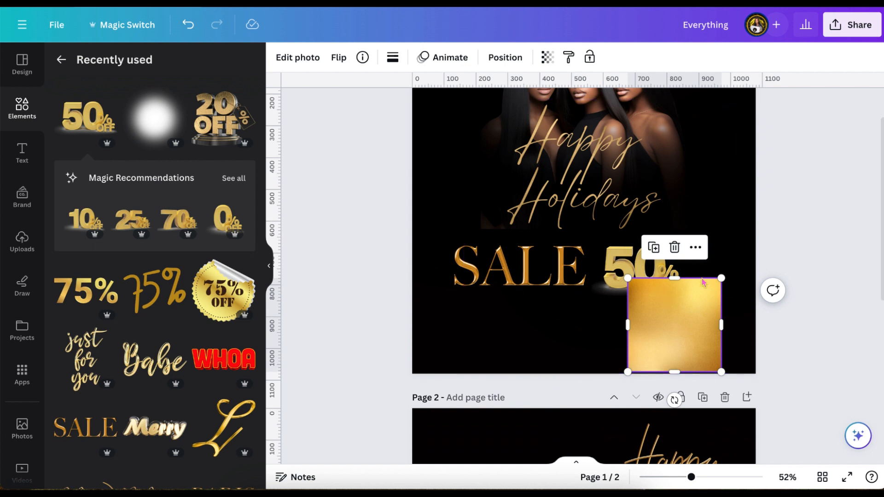
left_click_drag(676, 278, 422, 362)
Step: Center the gold bar horizontally on the page and raise it slightly above the bottom edge
left_click(505, 57)
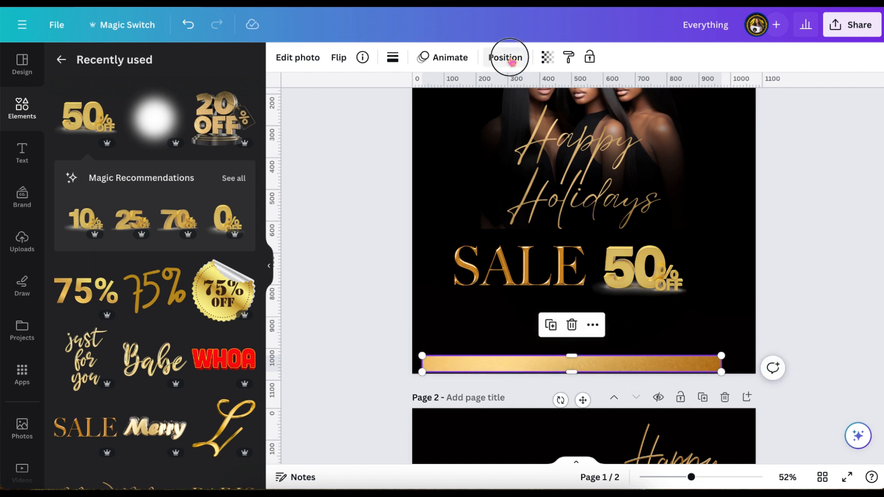
left_click(189, 195)
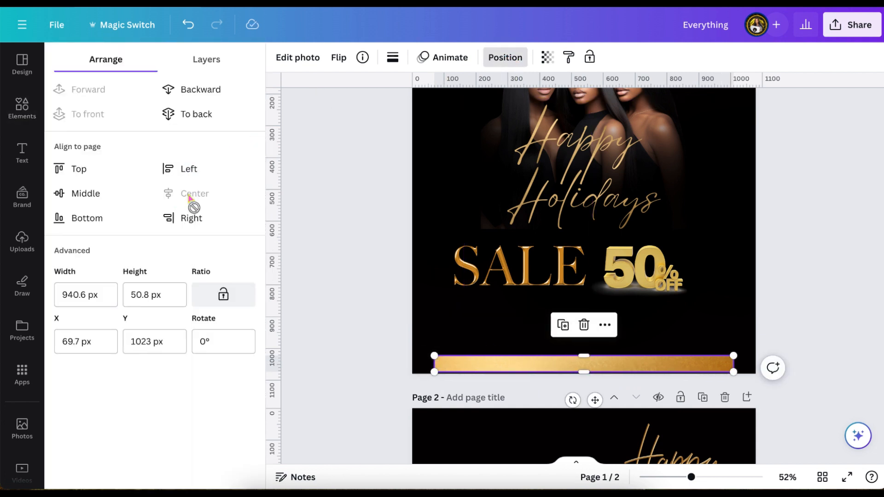
left_click(313, 232)
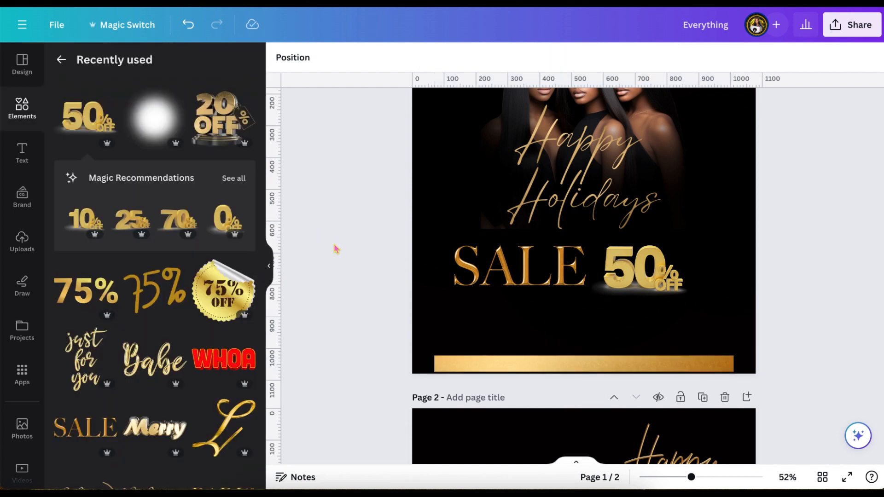
scroll(336, 249, "up", 2)
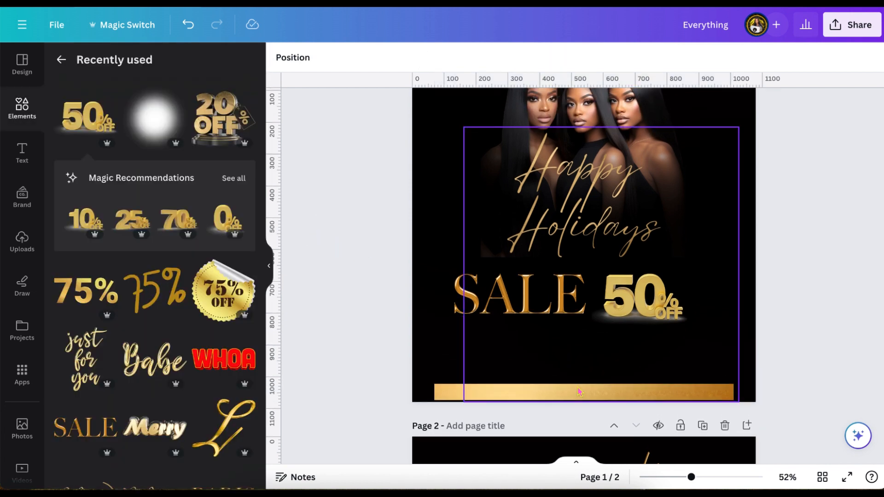
left_click(579, 391)
left_click_drag(578, 389, 576, 381)
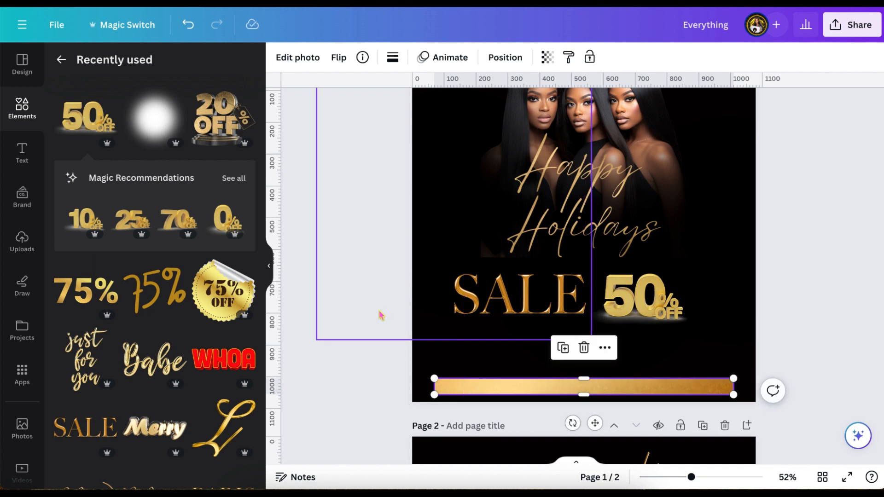
left_click(384, 316)
Step: Paste the contact e-mail text onto page 1, complete its ending and widen the text box to fit one line
key("ctrl+v")
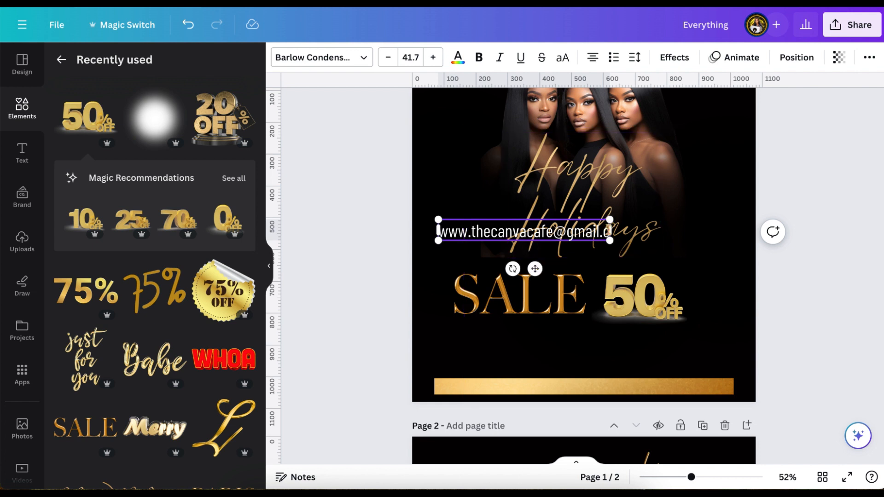
left_click_drag(612, 230, 622, 230)
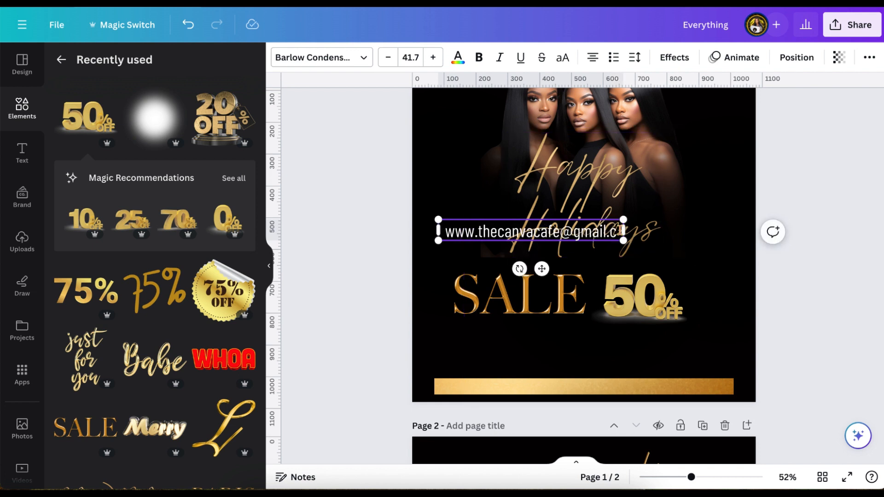
type("om")
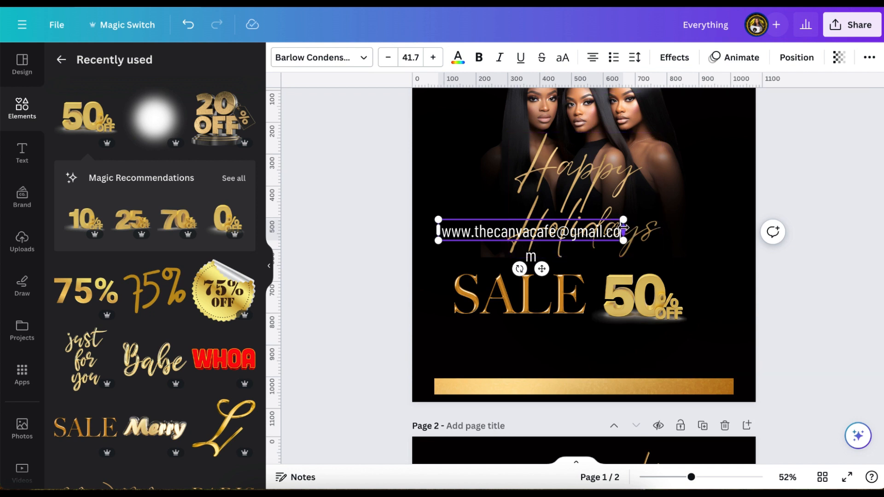
left_click_drag(623, 228, 667, 230)
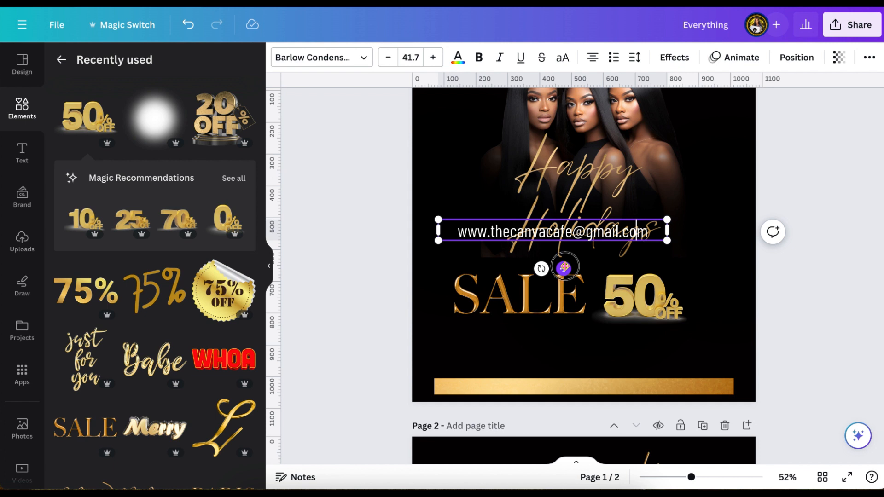
Step: Place the contact e-mail text centred on the gold bar and colour it black
left_click_drag(564, 267, 587, 421)
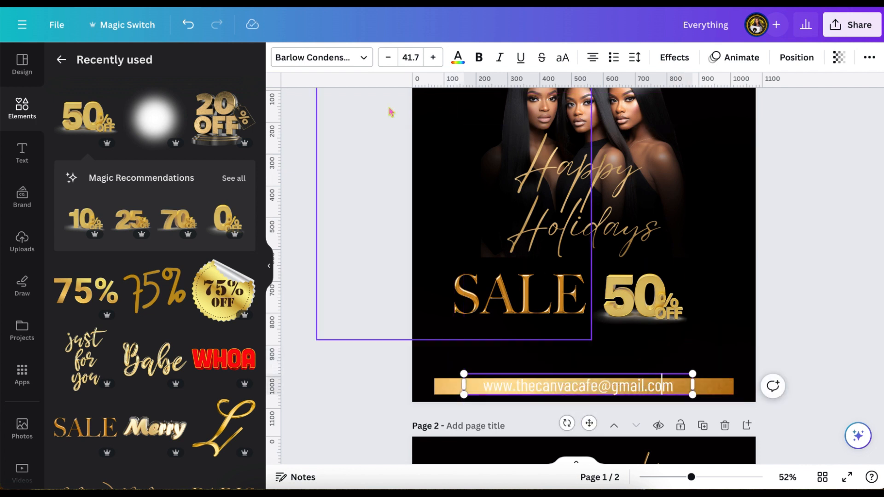
left_click(458, 61)
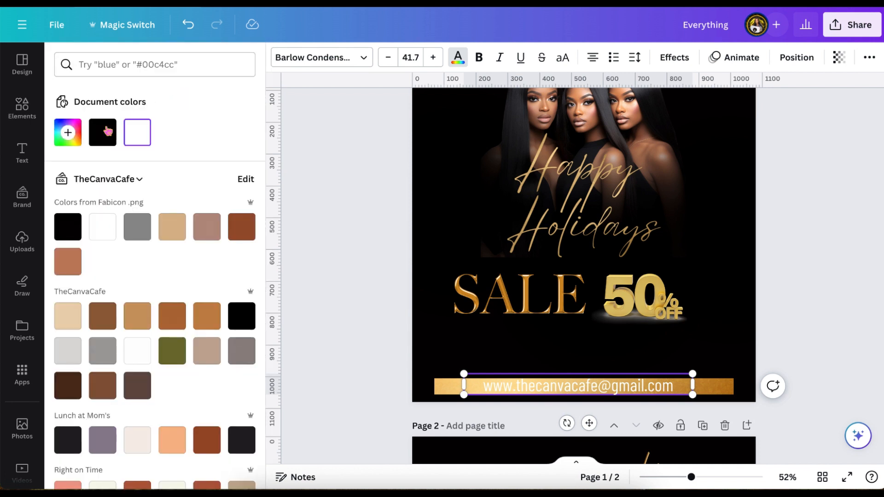
left_click(108, 132)
scroll(313, 201, "down", 1)
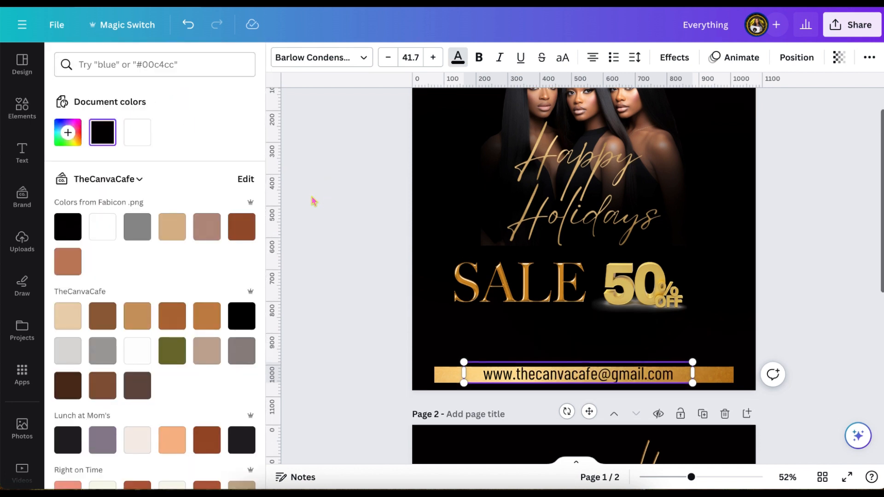
left_click(329, 243)
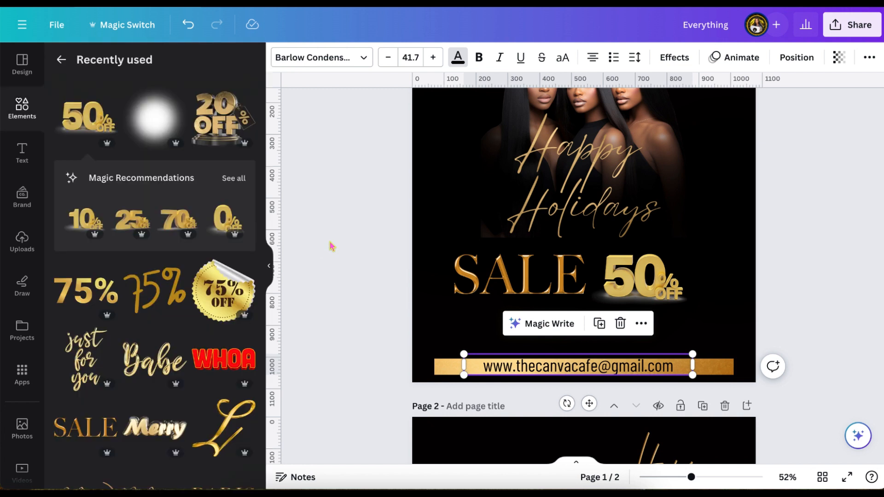
Step: Widen the contact text box across nearly the full gold bar and set its letter spacing to 182
left_click(527, 368)
left_click_drag(696, 366, 729, 366)
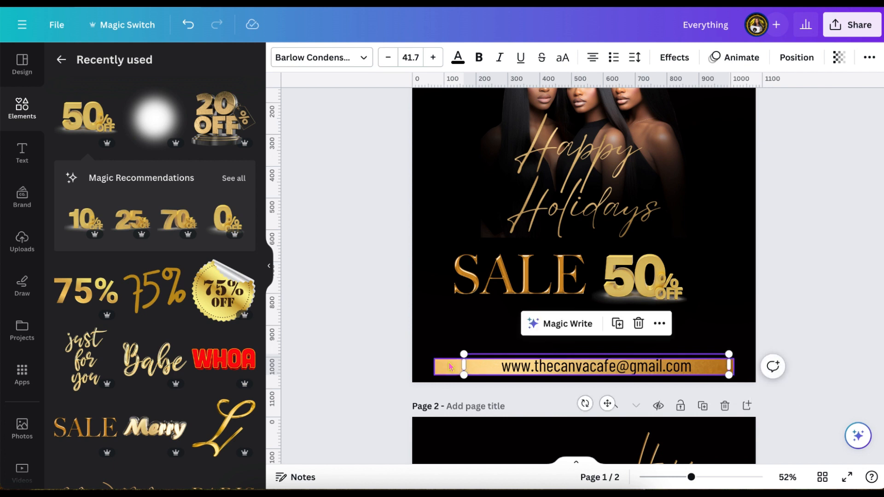
left_click_drag(463, 364, 442, 365)
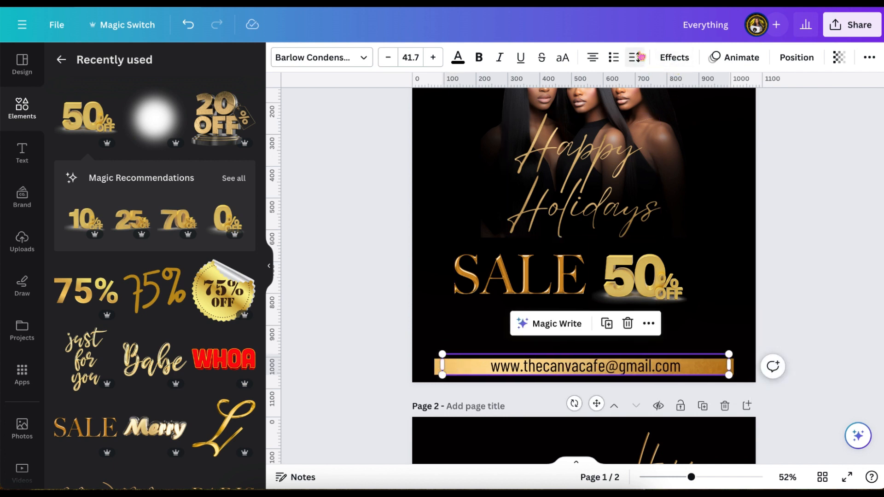
left_click(635, 56)
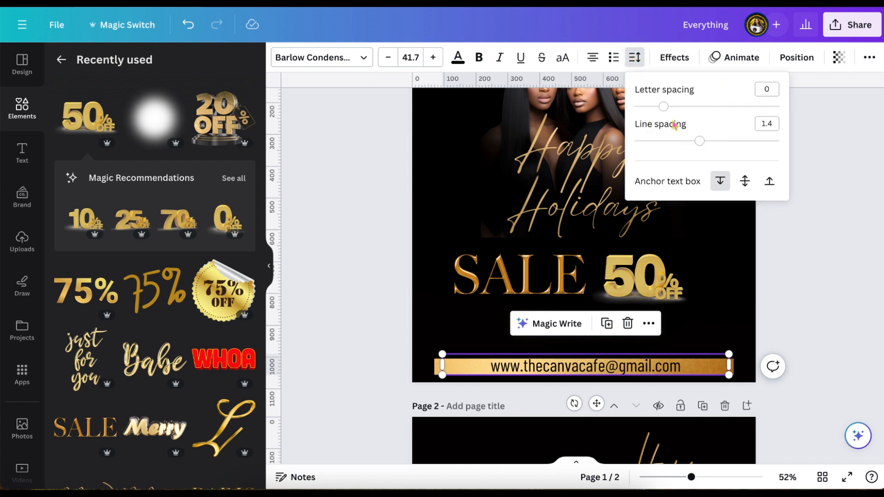
left_click_drag(664, 109, 690, 108)
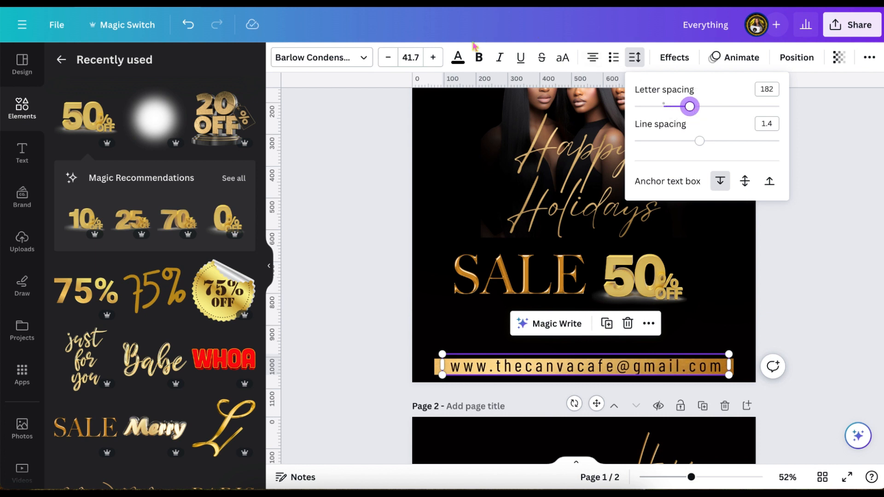
Step: Reduce the contact text's font size to 31.7
left_click(388, 57)
left_click(388, 57)
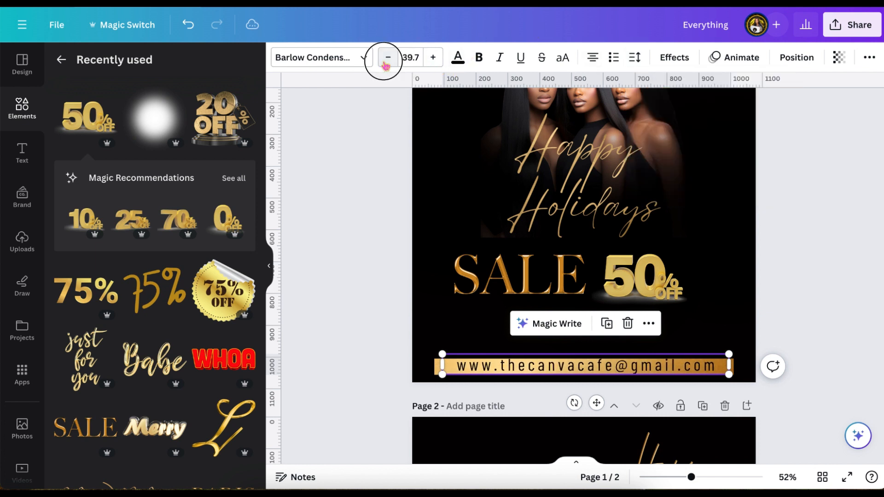
left_click(388, 57)
left_click(387, 57)
left_click(388, 57)
left_click(387, 57)
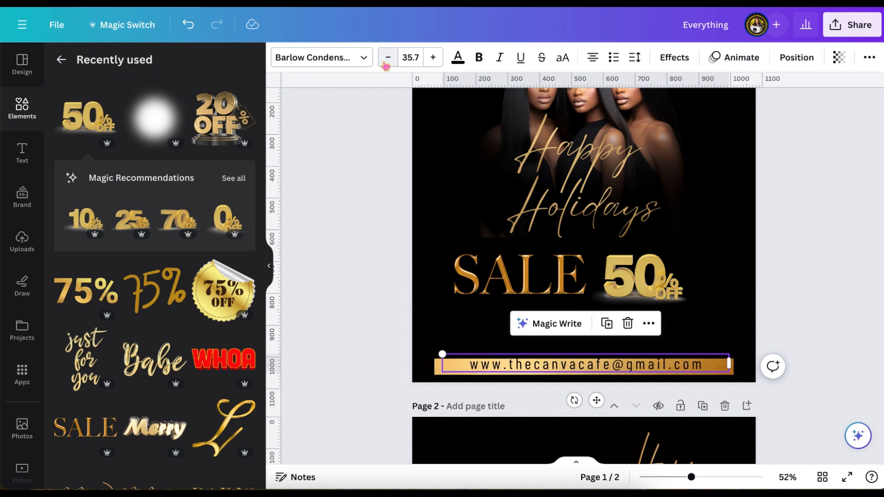
left_click(388, 57)
left_click(387, 57)
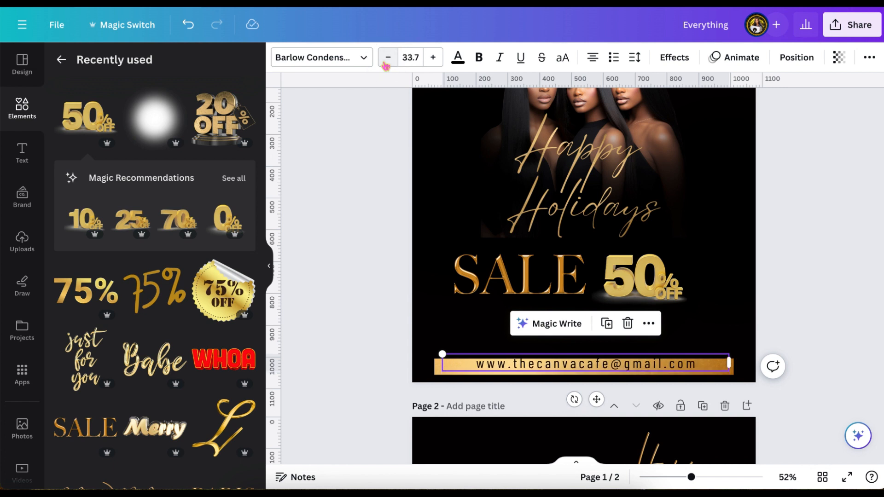
left_click(388, 57)
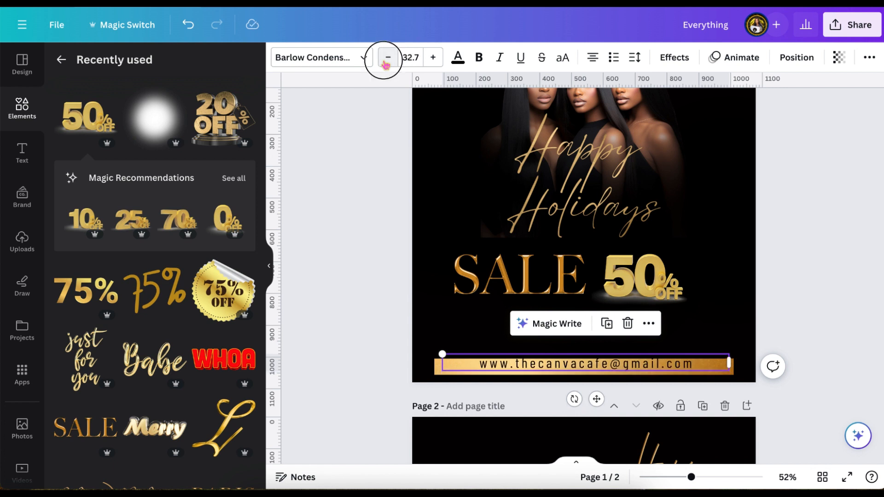
left_click(386, 64)
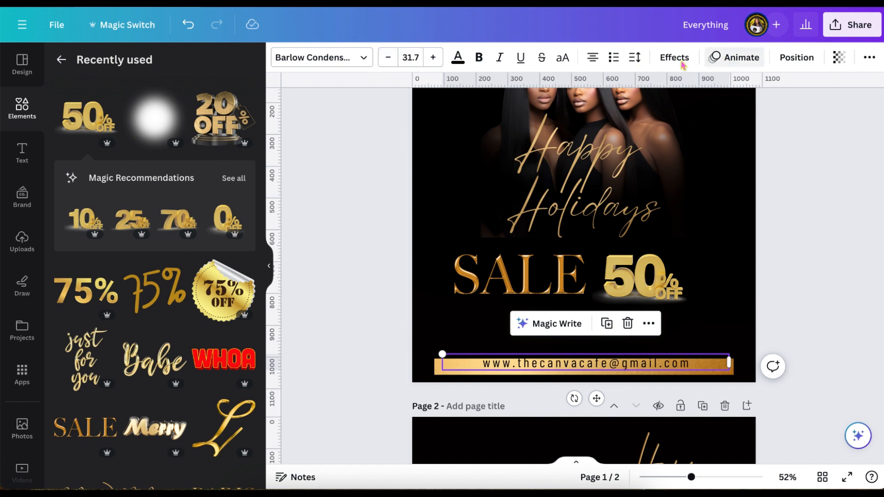
Step: Increase the contact text's letter spacing to 356 so it spans the gold bar
left_click(635, 58)
left_click(690, 106)
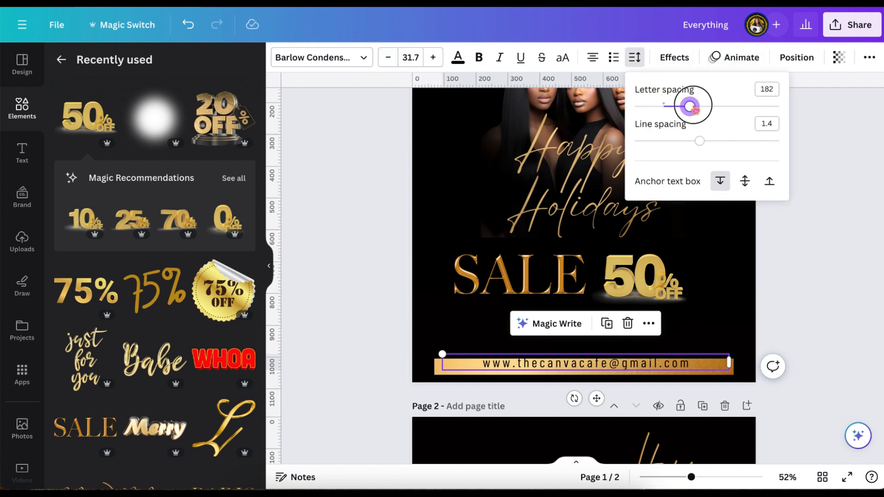
left_click_drag(694, 108, 715, 109)
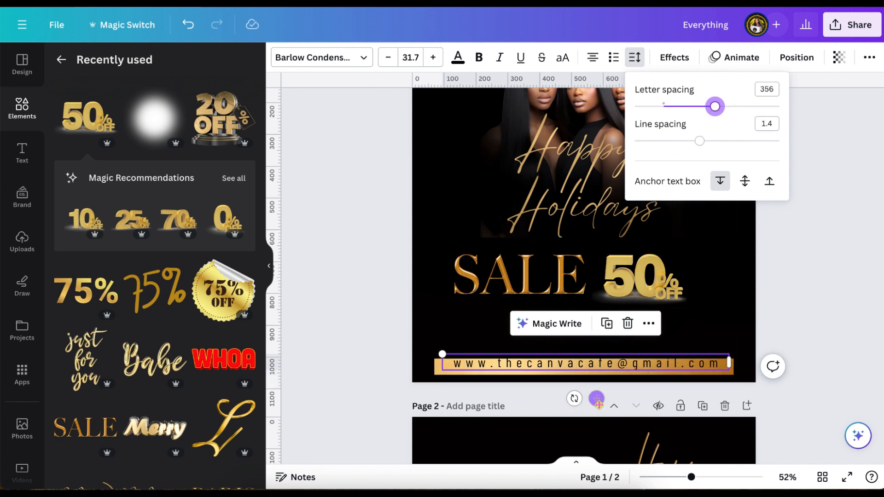
Step: Lower the contact text onto the gold bar and nudge it up slightly to centre it vertically
left_click(597, 398)
left_click_drag(597, 398, 597, 403)
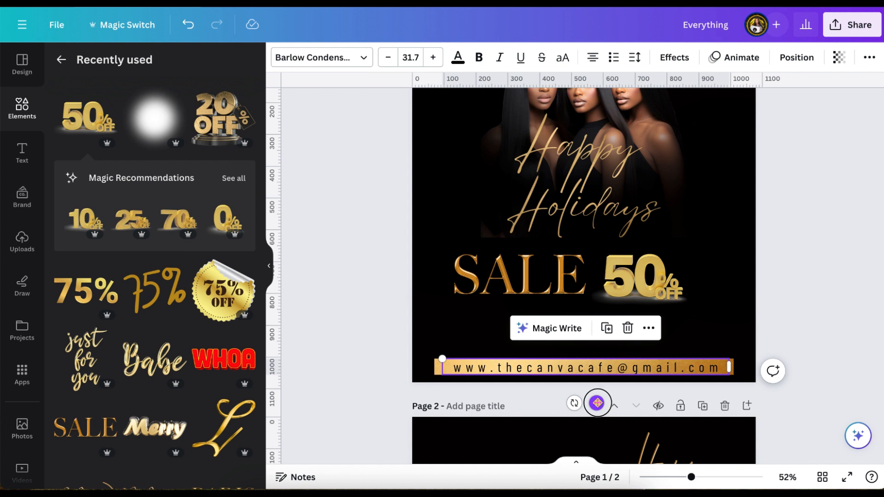
left_click_drag(597, 402, 596, 400)
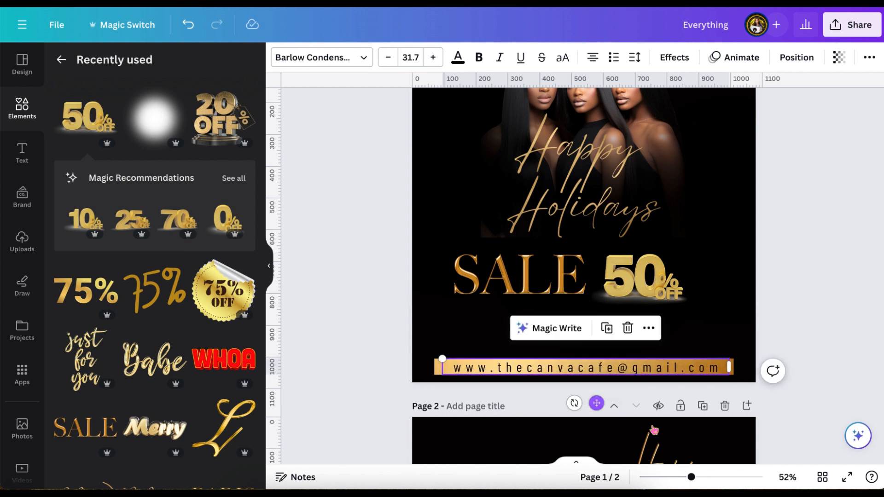
left_click_drag(693, 479, 701, 477)
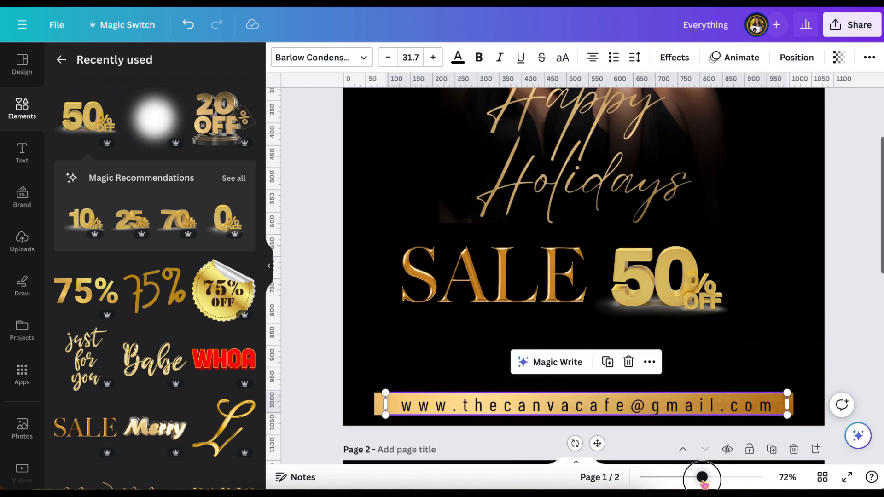
left_click(835, 328)
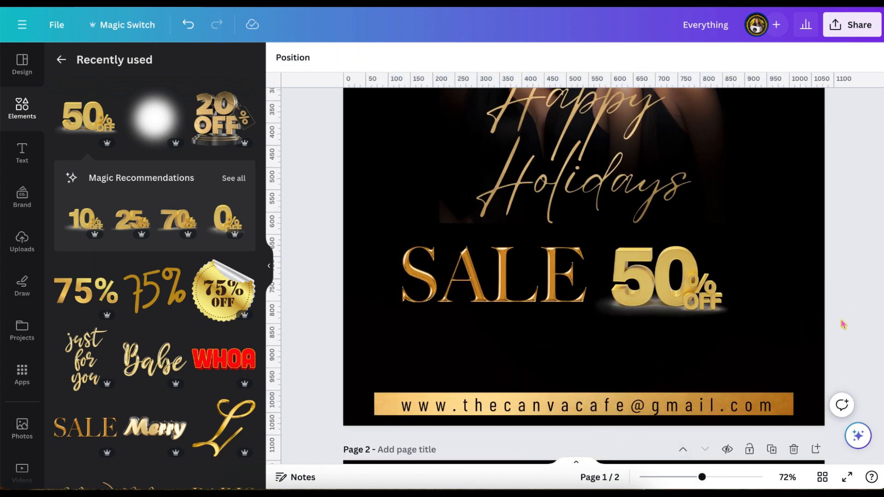
left_click(624, 410)
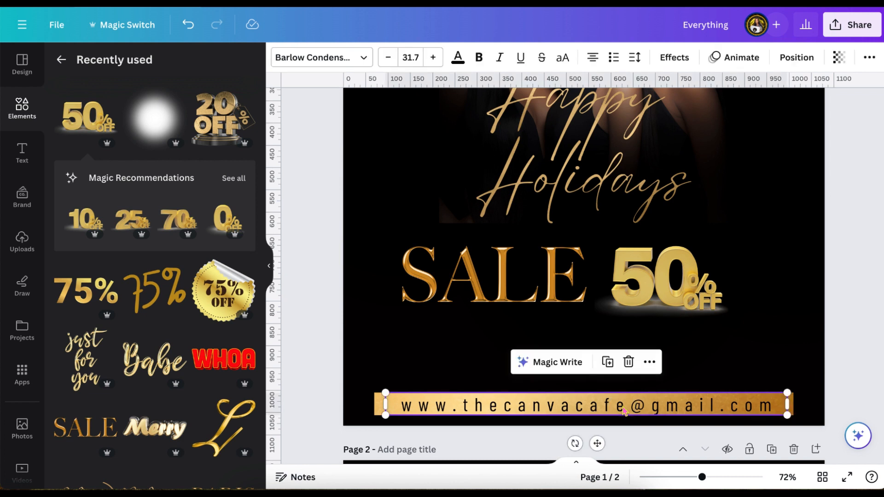
key("Up")
key("Up")
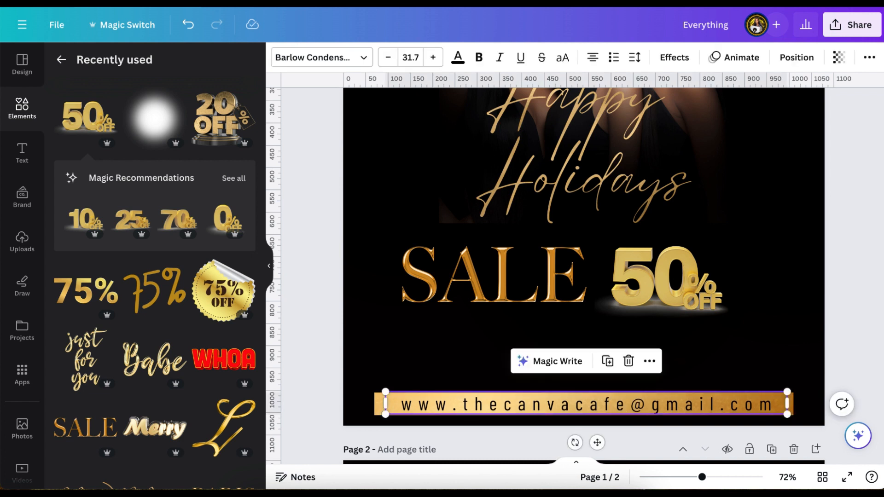
left_click(801, 58)
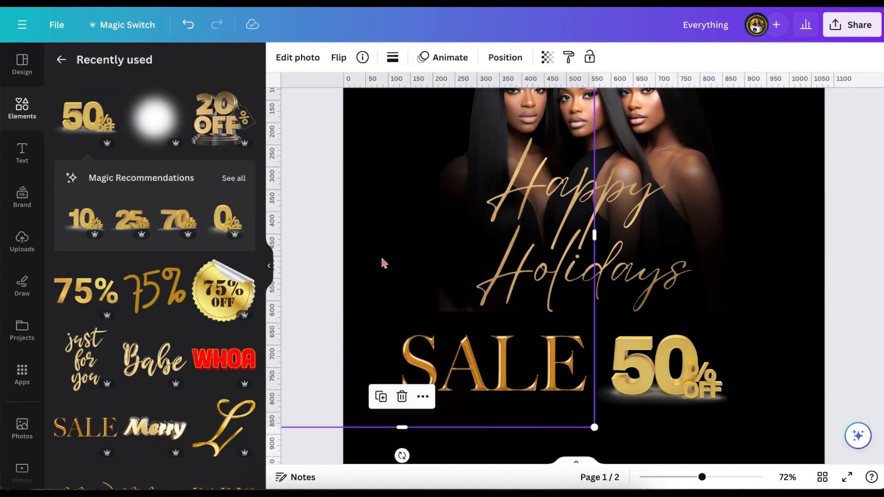
Step: Paste the first gold confetti image onto page 1, enlarge it to about 360 px wide and fit it into the page's upper-left corner
key("ctrl+v")
left_click_drag(395, 416, 399, 181)
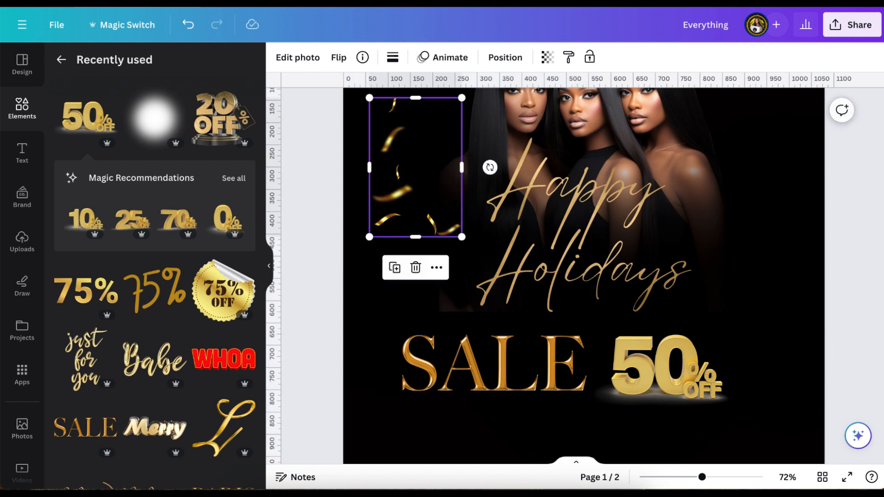
left_click_drag(701, 478, 695, 478)
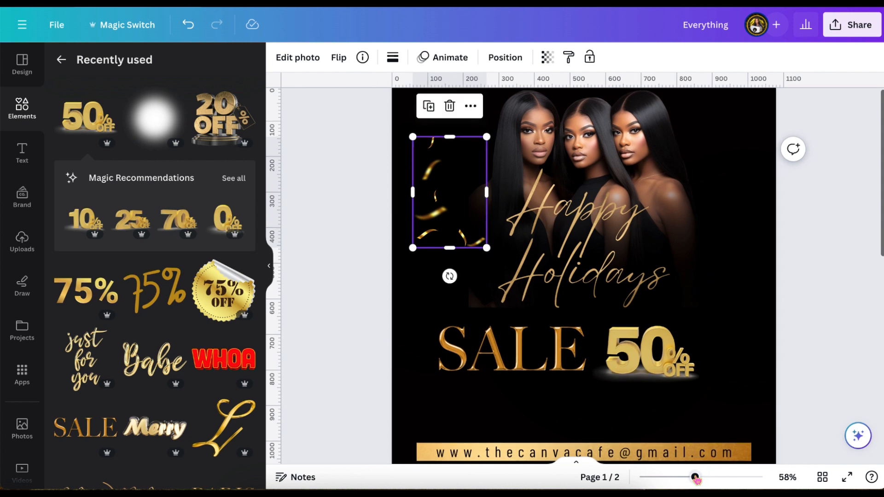
scroll(703, 461, "up", 1)
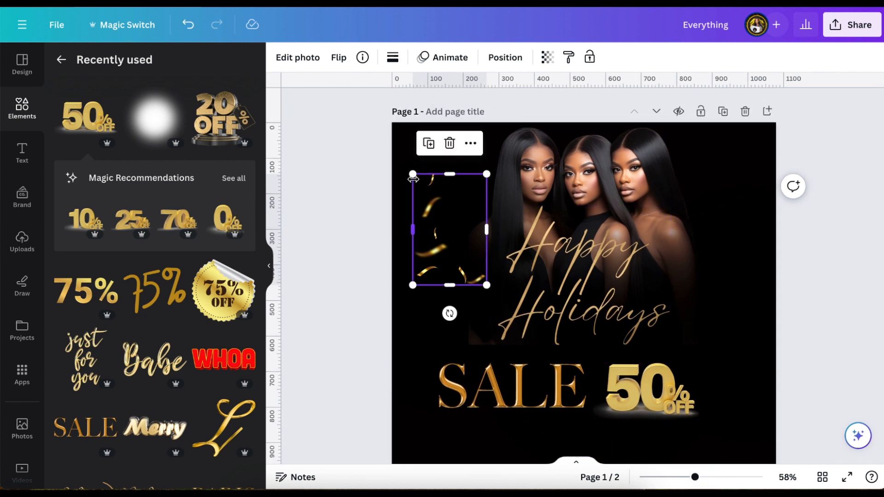
left_click_drag(412, 174, 383, 130)
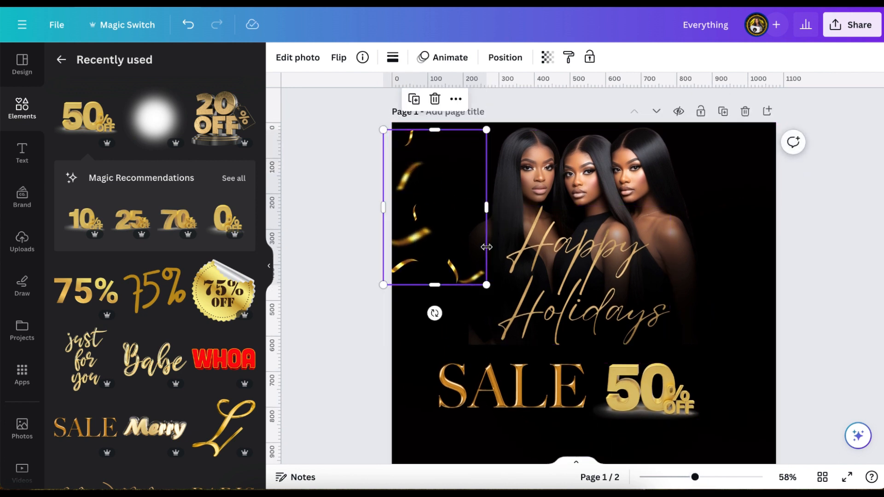
left_click_drag(487, 285, 512, 325)
mouse_move(431, 246)
left_mouse_down()
mouse_move(424, 235)
mouse_move(435, 235)
left_mouse_up()
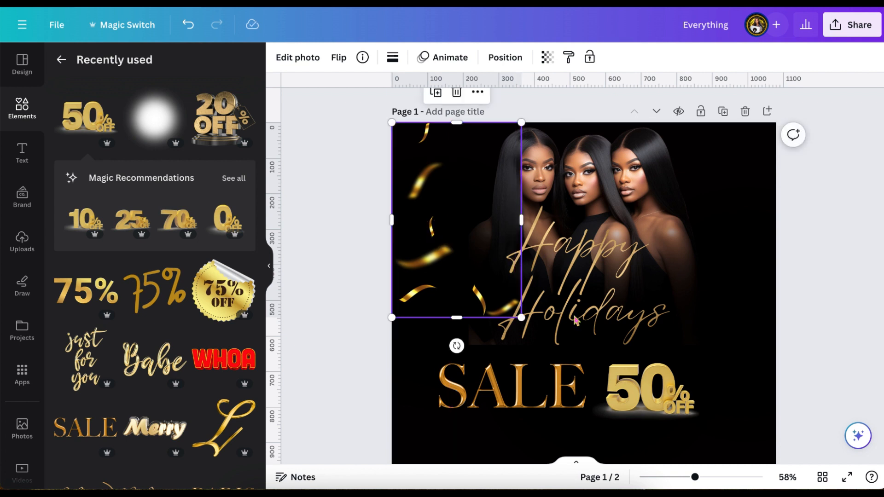
Step: Paste the second gold confetti image onto page 1 and enlarge it along the page's right edge beside the women
left_click(730, 238)
key("ctrl+v")
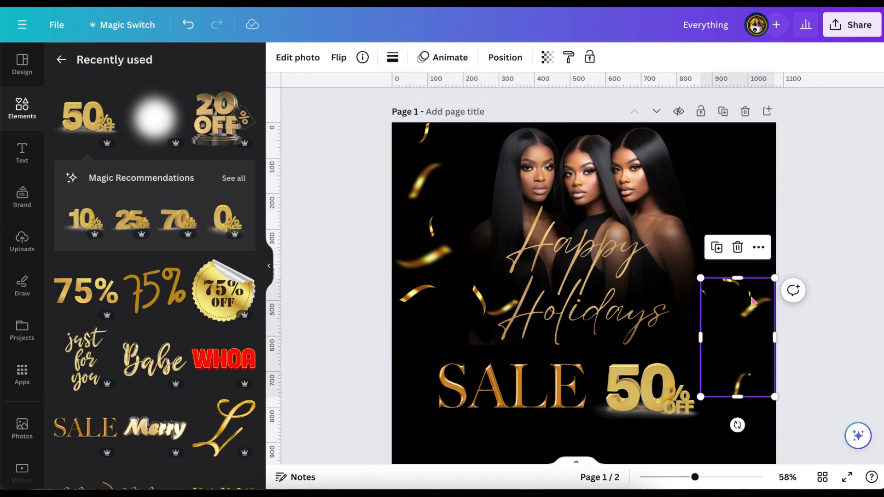
left_click_drag(700, 277, 646, 190)
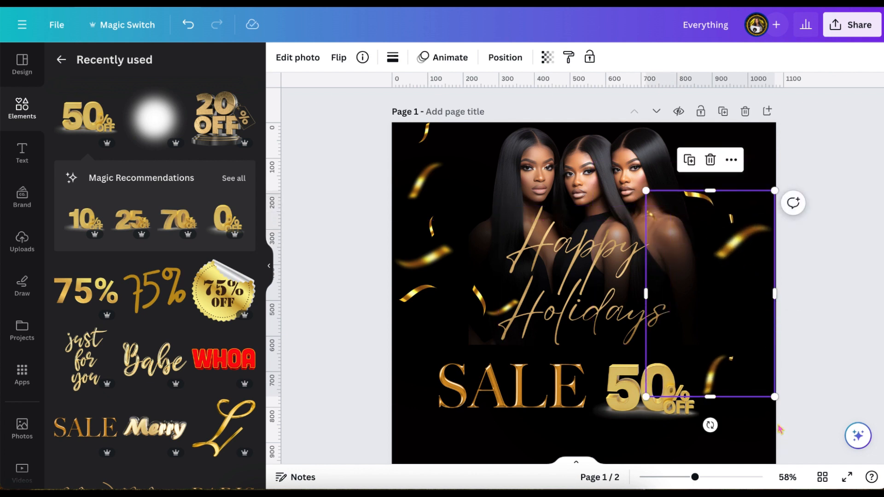
left_click_drag(779, 405, 783, 413)
left_click(827, 338)
Step: Try a drop shadow on the Happy Holidays lettering and set its shadow back to None
scroll(827, 338, "down", 1)
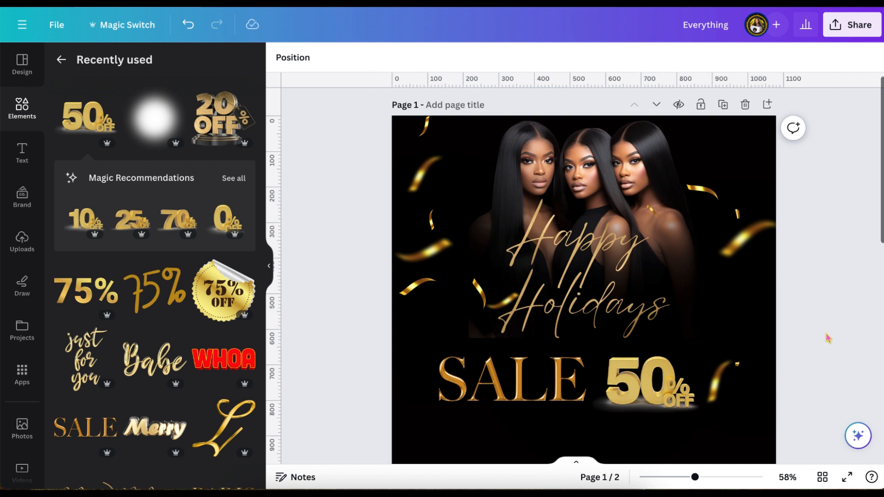
scroll(828, 339, "up", 1)
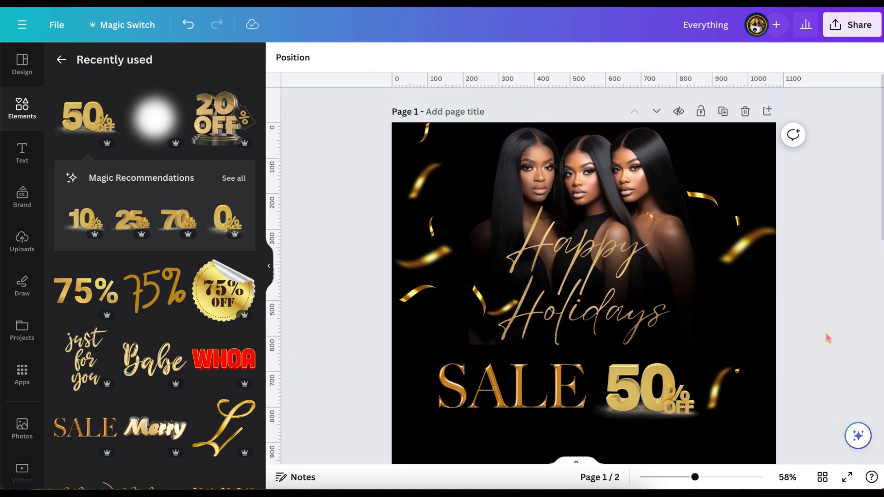
scroll(828, 338, "down", 2)
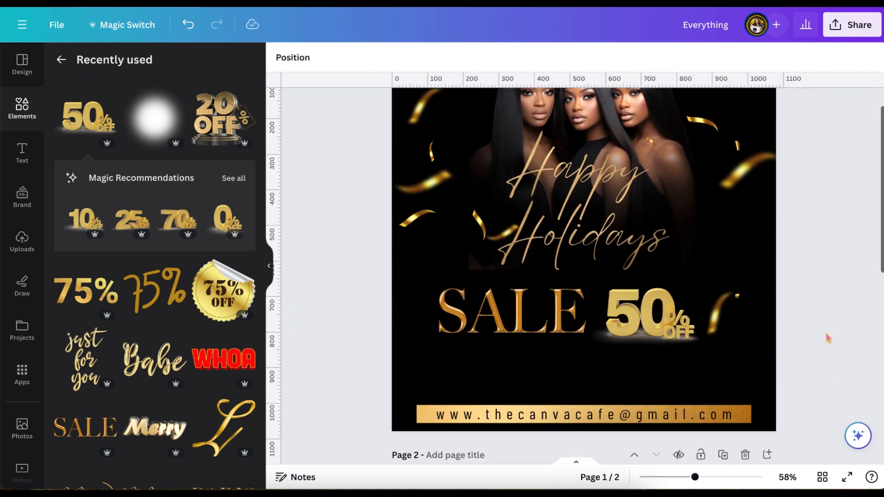
scroll(828, 339, "up", 1)
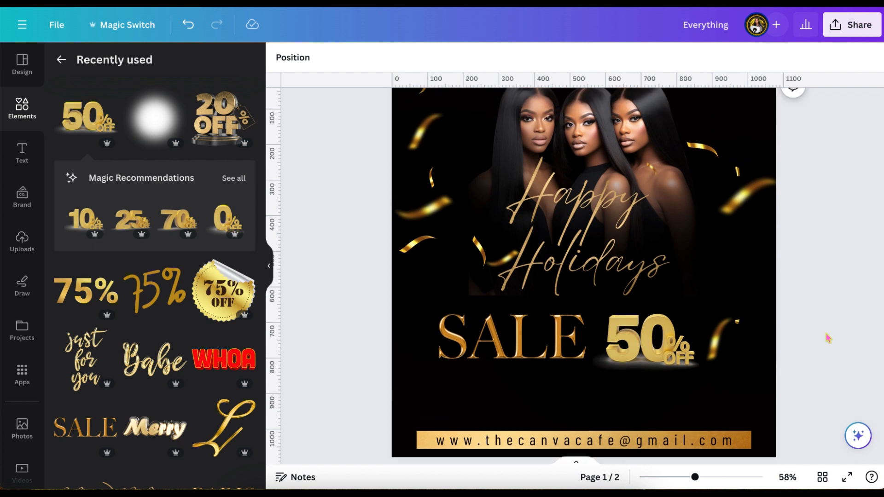
left_click(536, 239)
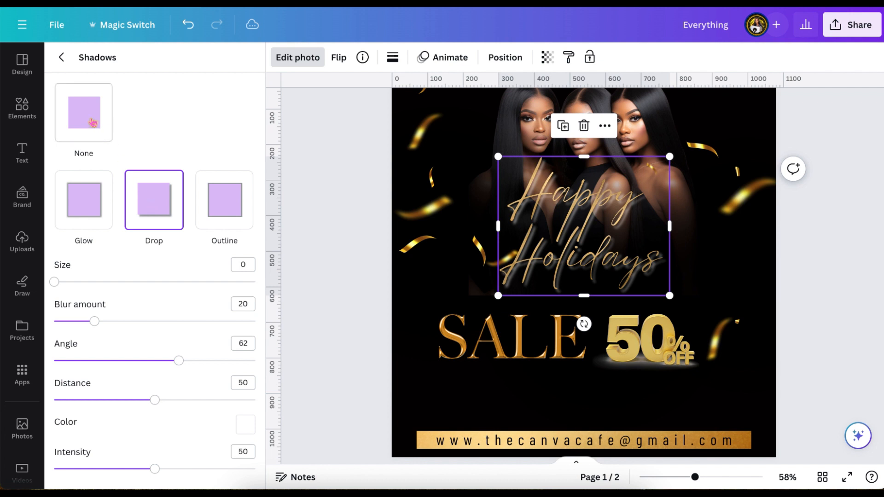
left_click(93, 123)
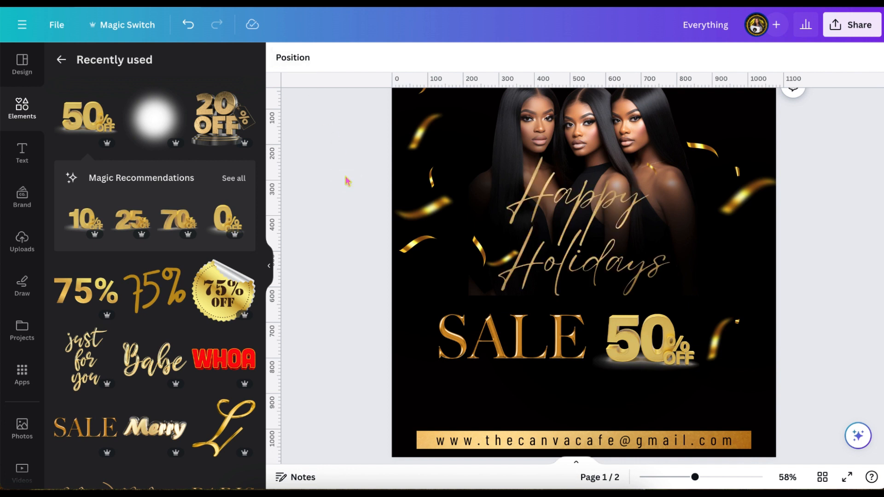
Step: Shrink the SALE graphic and move it closer to the 50% OFF graphic, slightly higher on the page
left_click(440, 324)
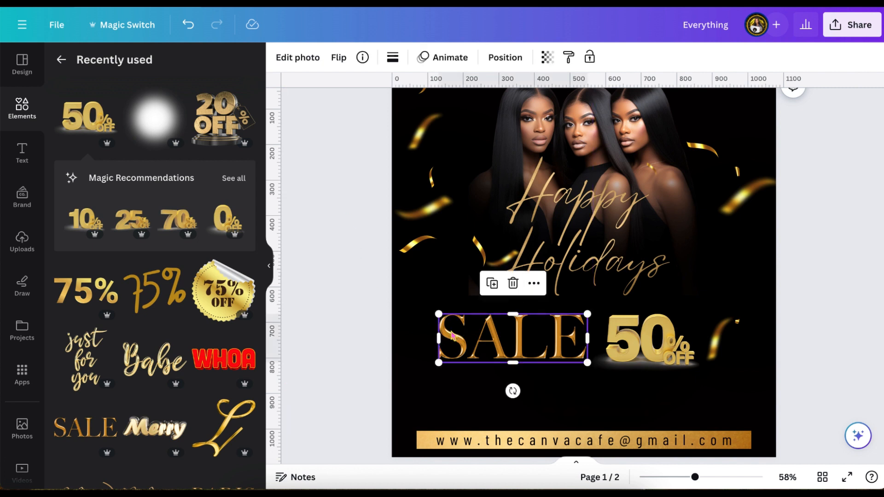
left_click_drag(438, 314, 466, 320)
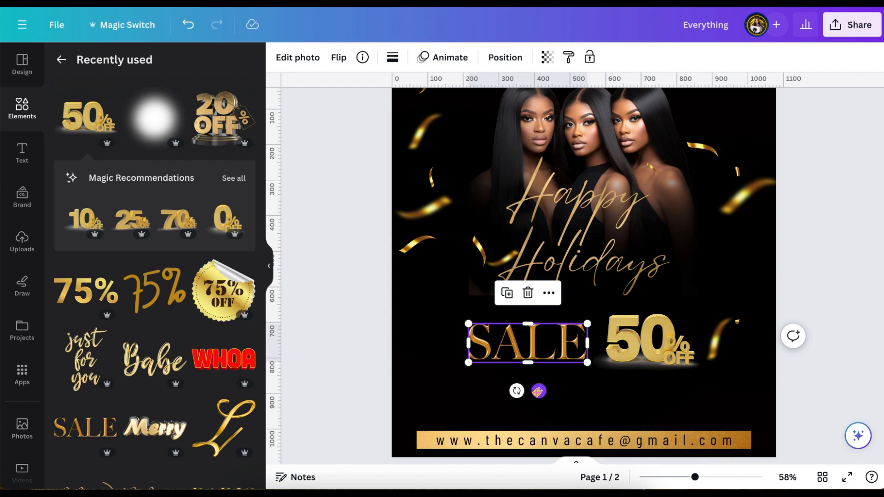
left_click_drag(540, 393, 545, 389)
left_click(350, 304)
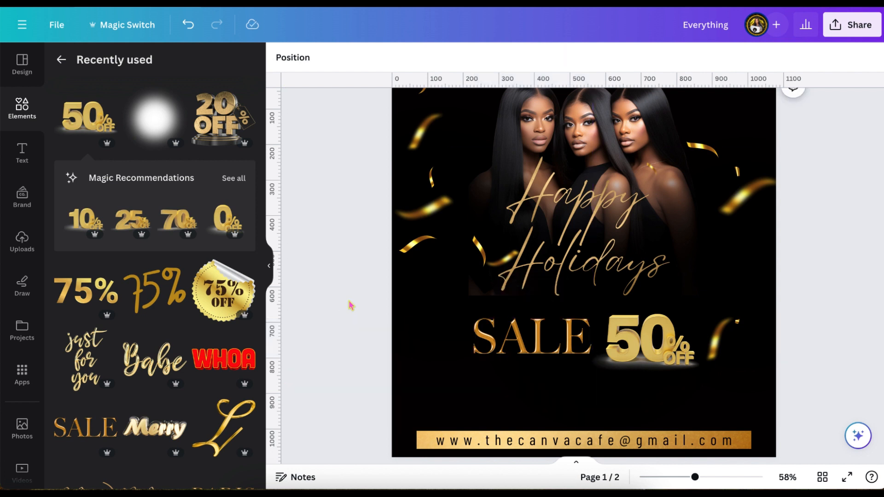
scroll(350, 304, "up", 1)
scroll(349, 304, "down", 2)
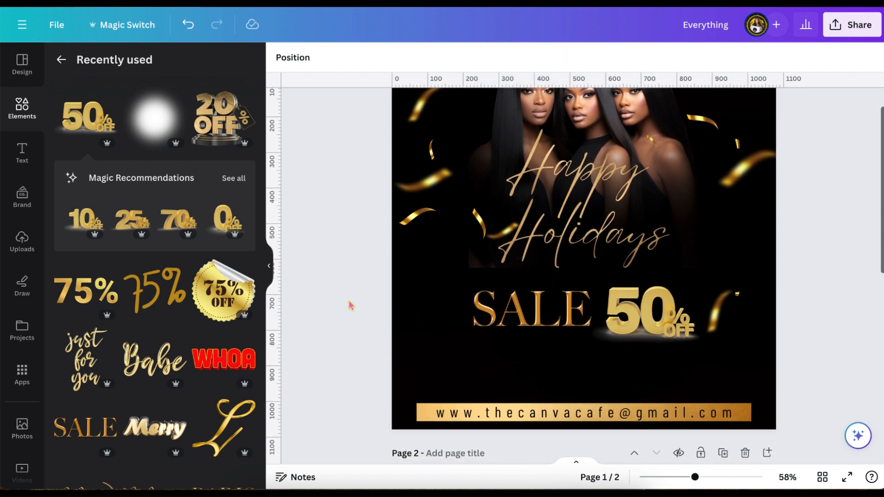
scroll(349, 304, "up", 1)
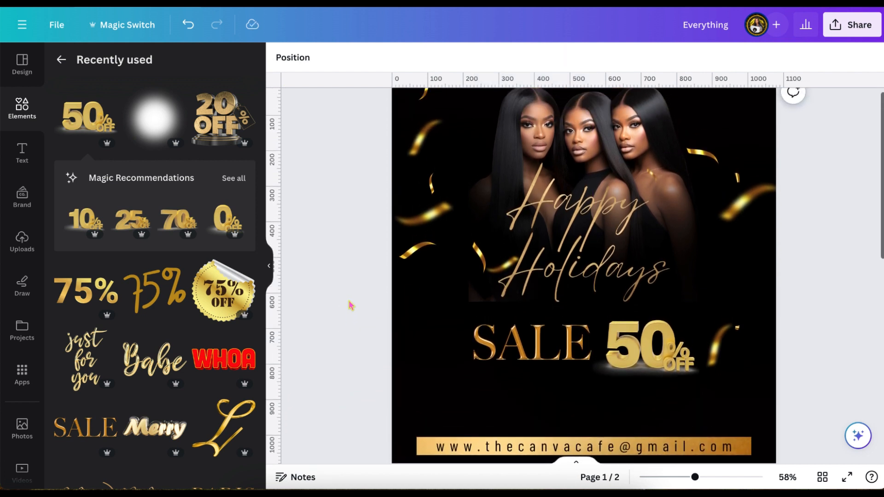
scroll(349, 304, "down", 1)
scroll(350, 304, "up", 2)
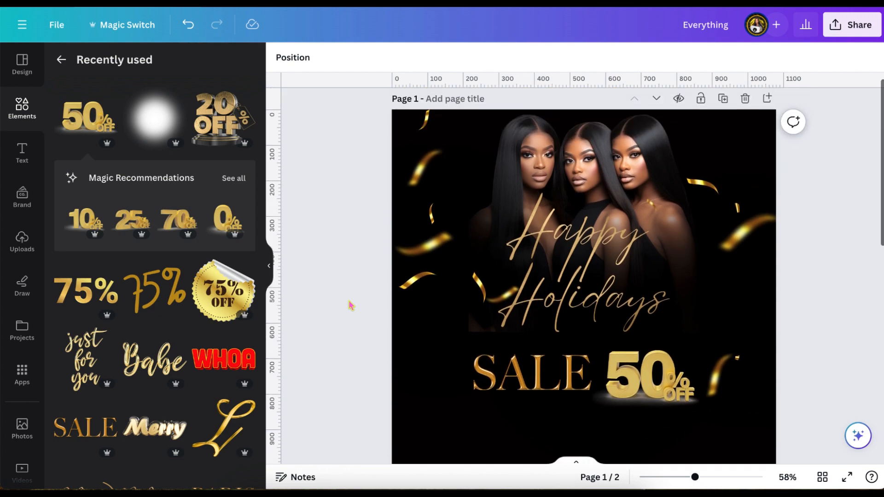